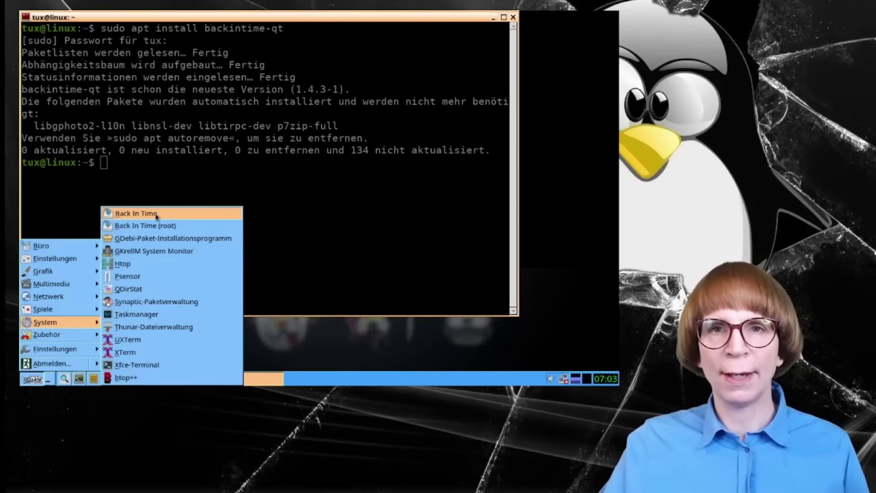
Launch Back In Time for the current user, decline restoring earlier settings and reposition the profile management window.
left_click(156, 216)
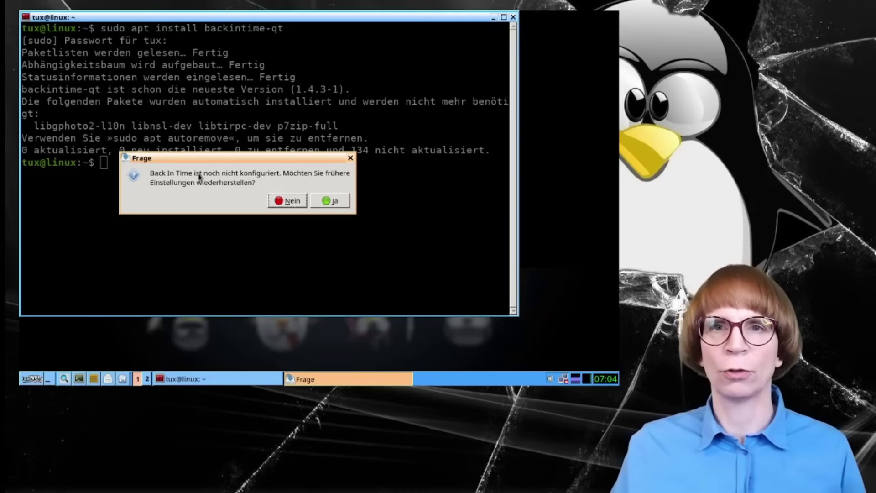
left_click(282, 200)
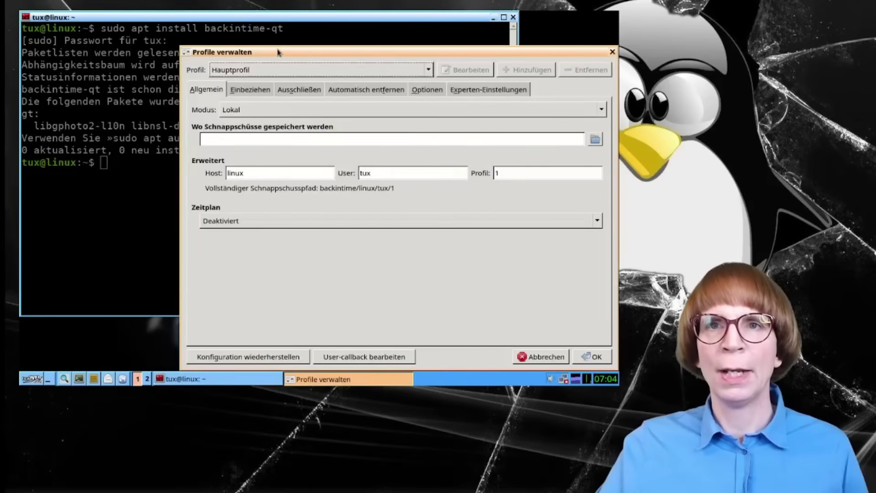
left_click_drag(277, 53, 200, 46)
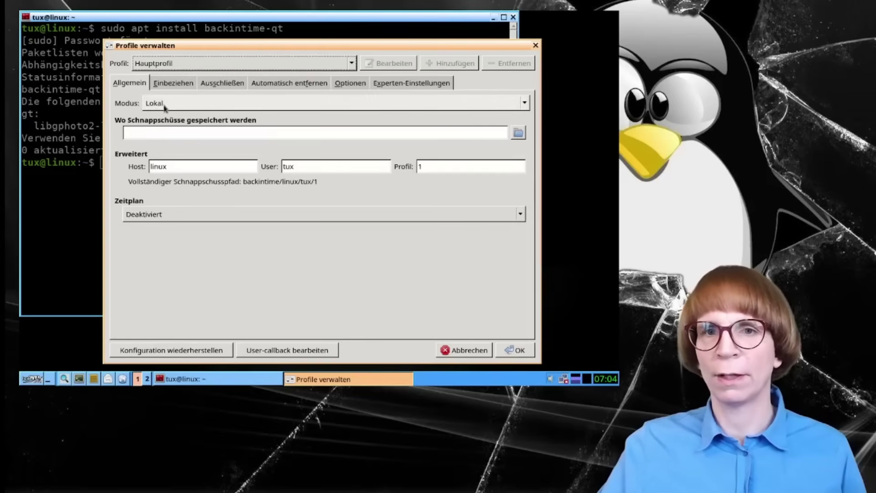
Look up the mount path of the backup drive in the Thunar file manager, and return to the profile settings.
left_click(94, 379)
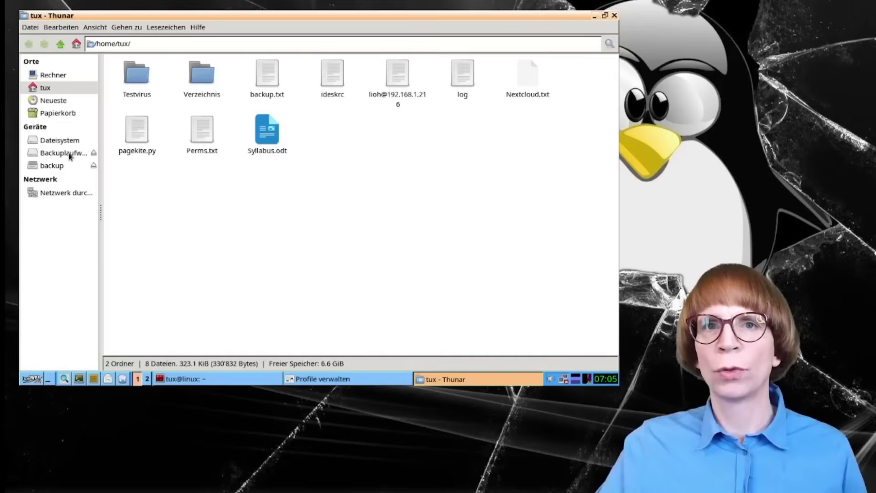
left_click(70, 153)
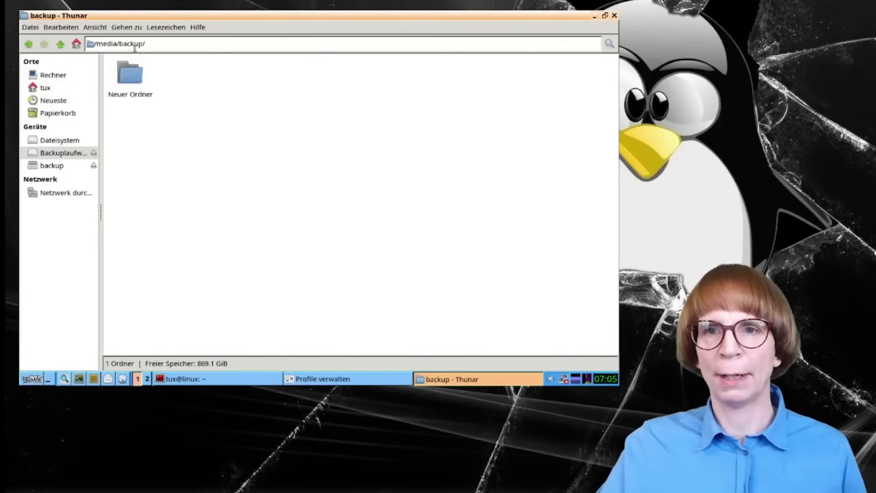
left_click(330, 379)
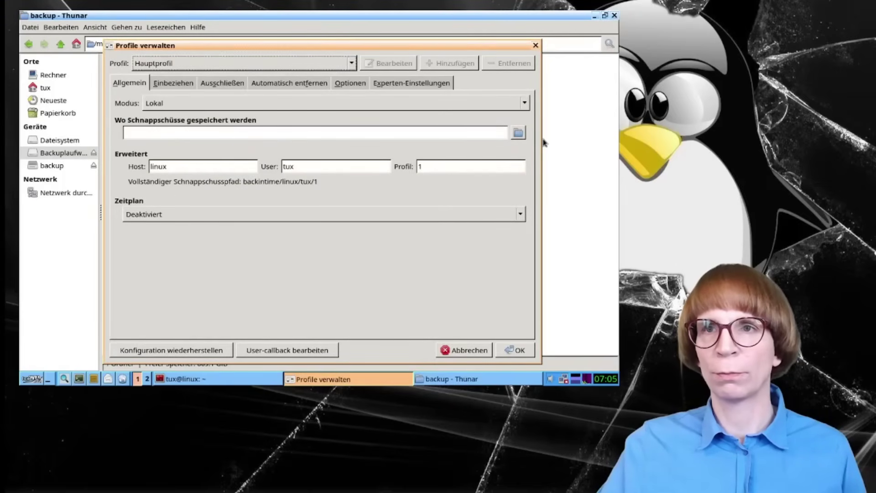
Set the main profile's snapshot storage location to the folder /media/backup.
left_click(518, 133)
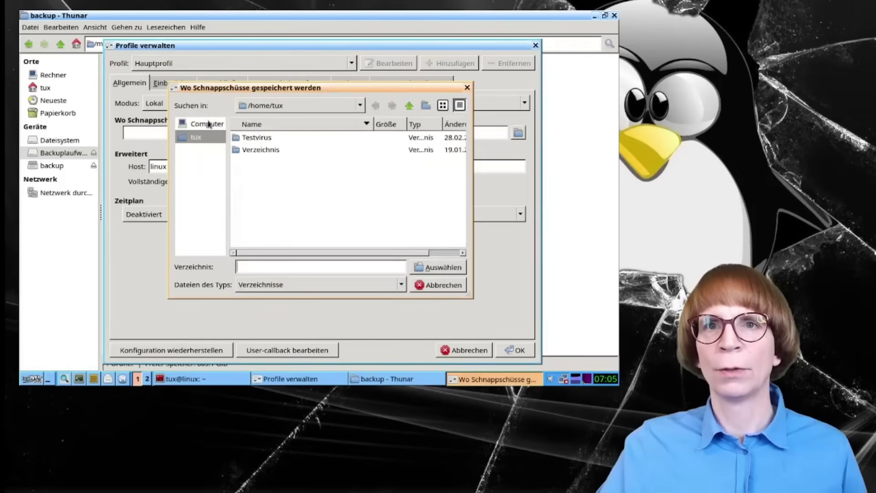
left_click(224, 123)
double_click(249, 140)
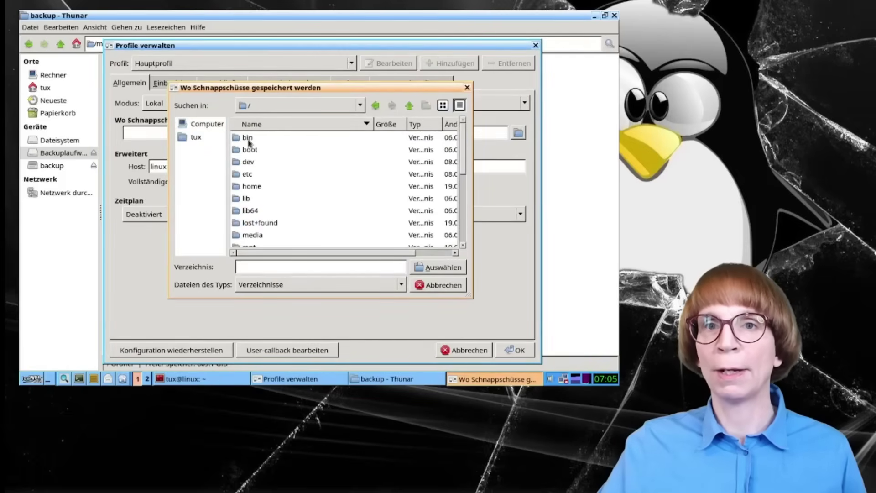
scroll(265, 178, "down", 2)
double_click(255, 161)
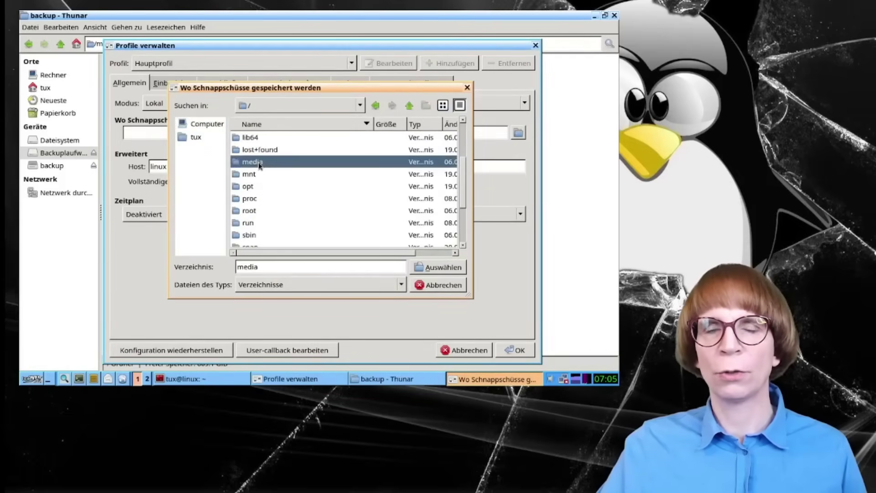
double_click(254, 138)
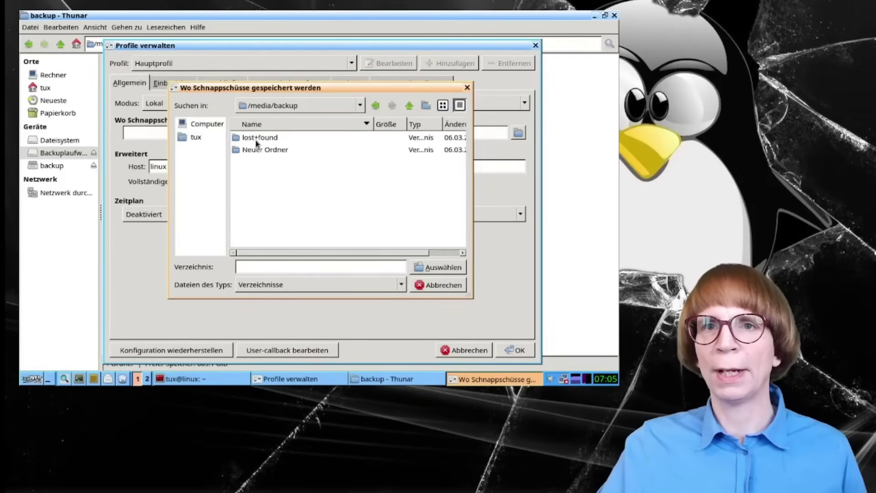
left_click(442, 267)
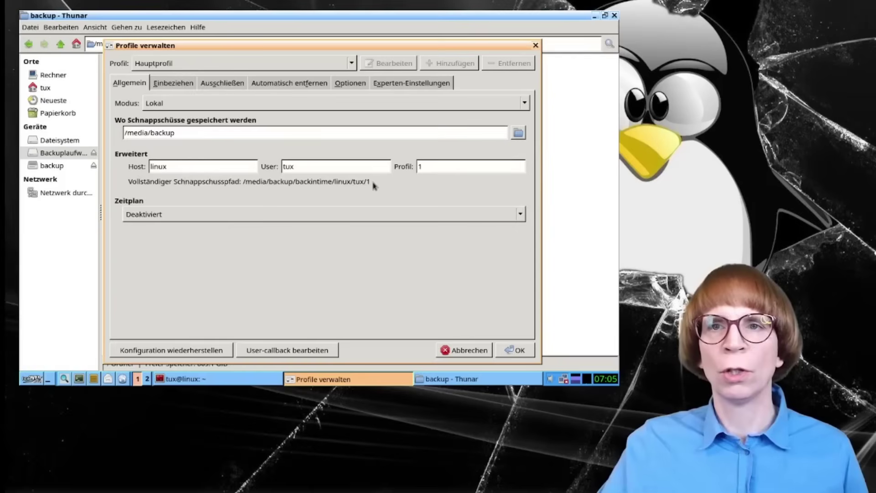
Set the snapshot schedule to every 30 minutes (Alle 30 Minuten) and open the profile's include settings.
left_click(198, 218)
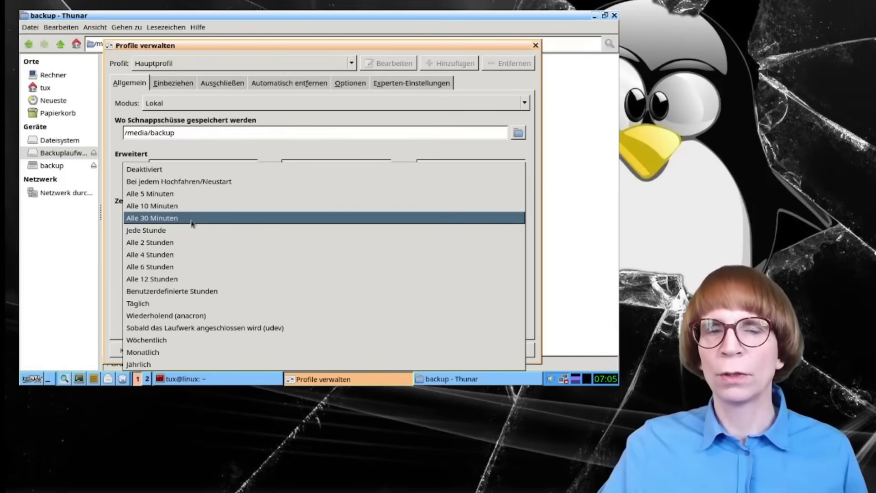
left_click(192, 222)
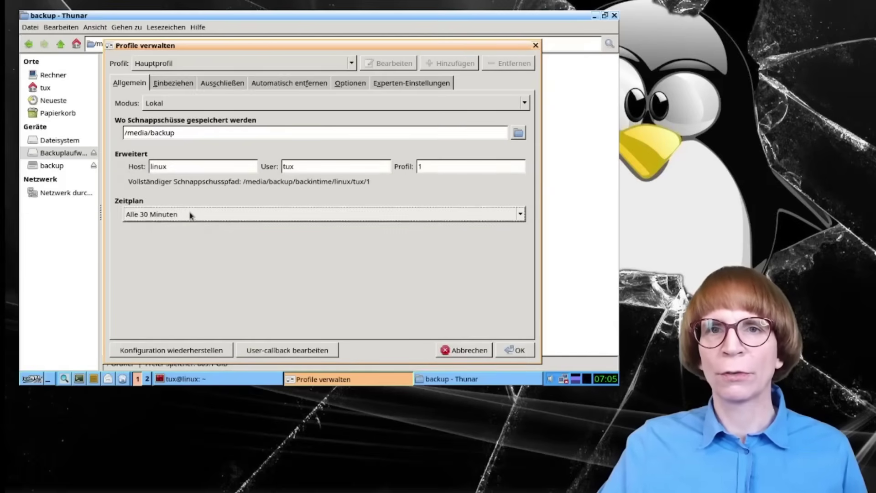
left_click(191, 216)
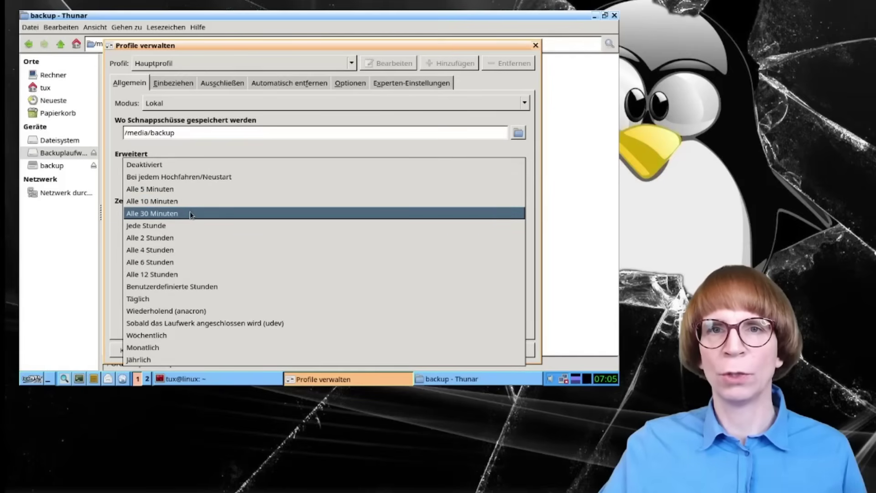
left_click(189, 212)
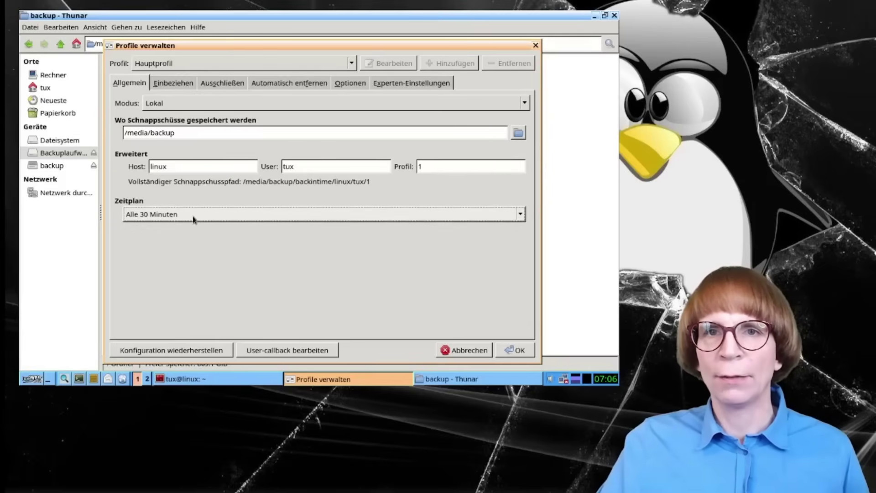
left_click(180, 86)
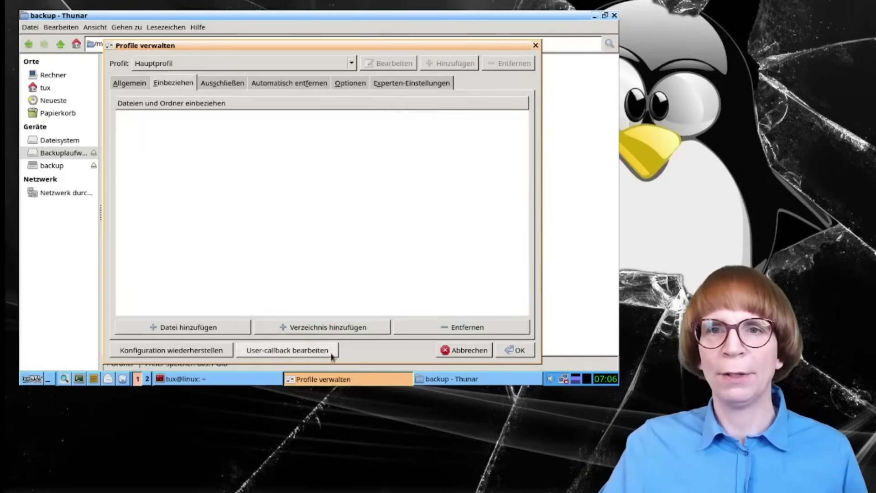
left_click(335, 331)
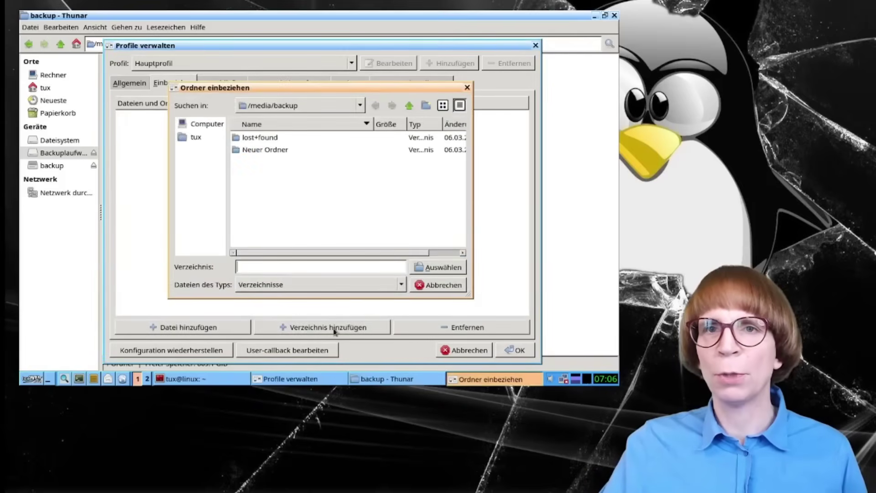
left_click(196, 137)
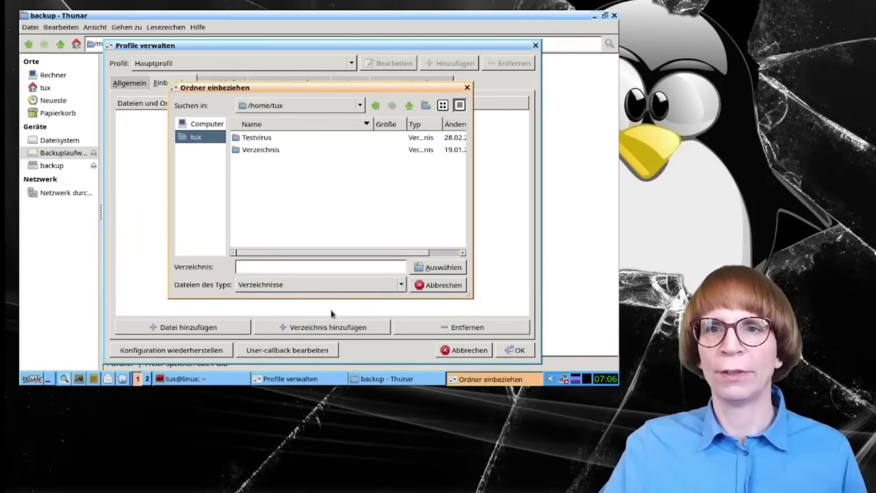
left_click(443, 284)
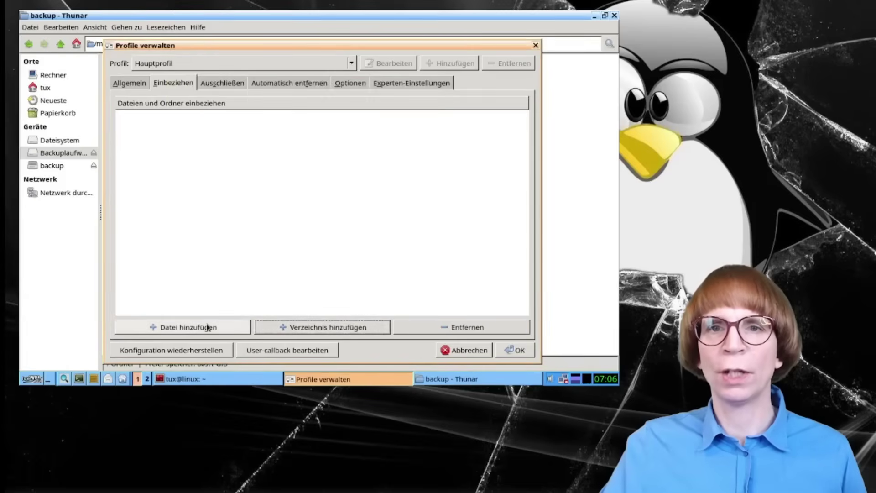
Add the home directory /home/tux to the folders included in the backup.
left_click(304, 329)
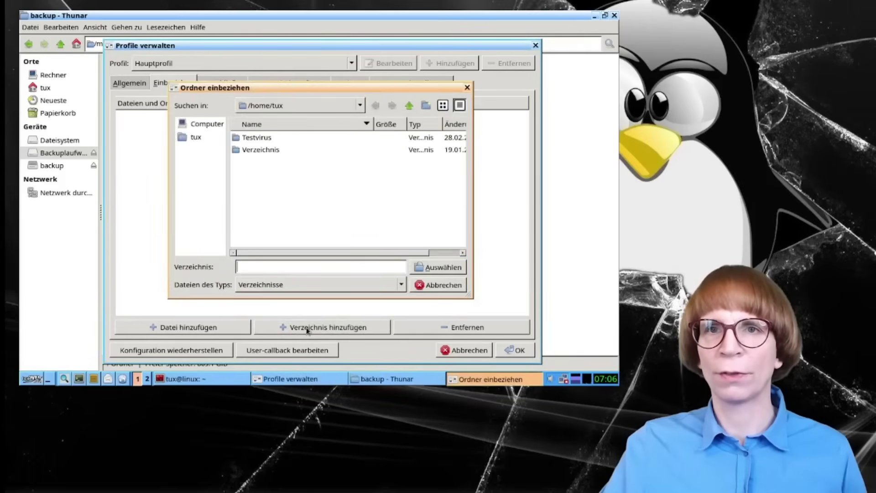
left_click(199, 139)
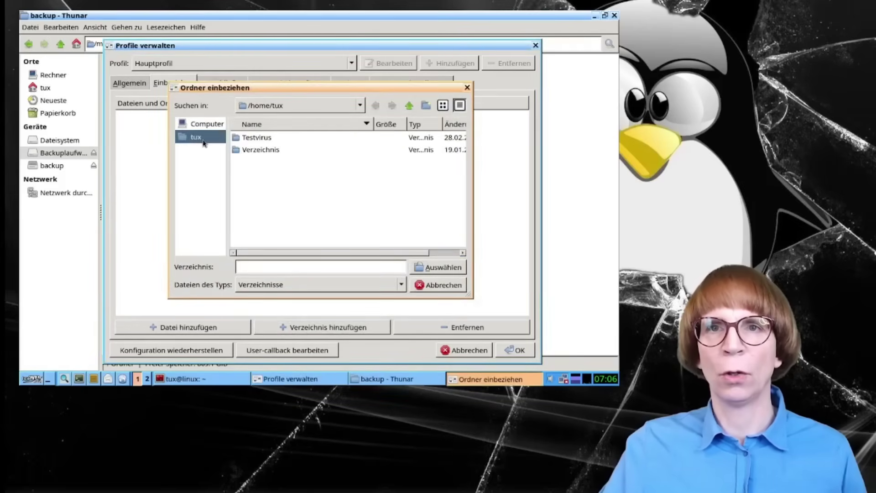
left_click(455, 267)
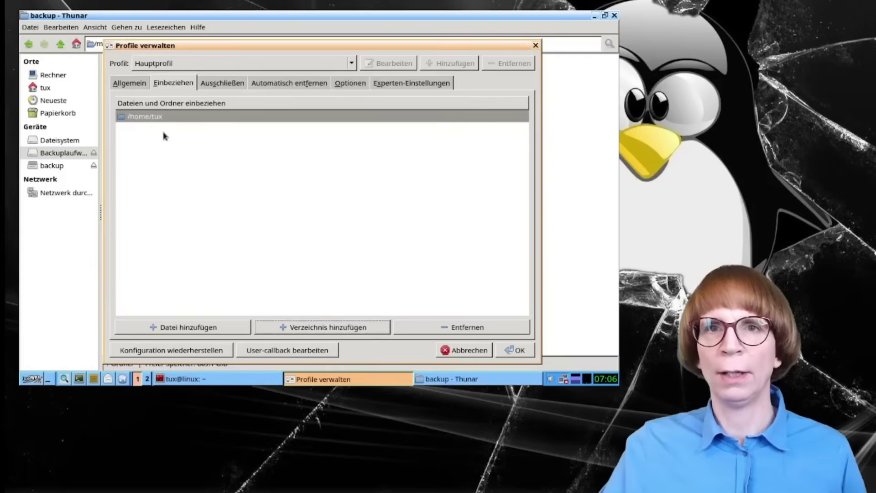
Examine the profile's list of exclusion patterns and its rules for automatically removing old snapshots.
left_click(211, 88)
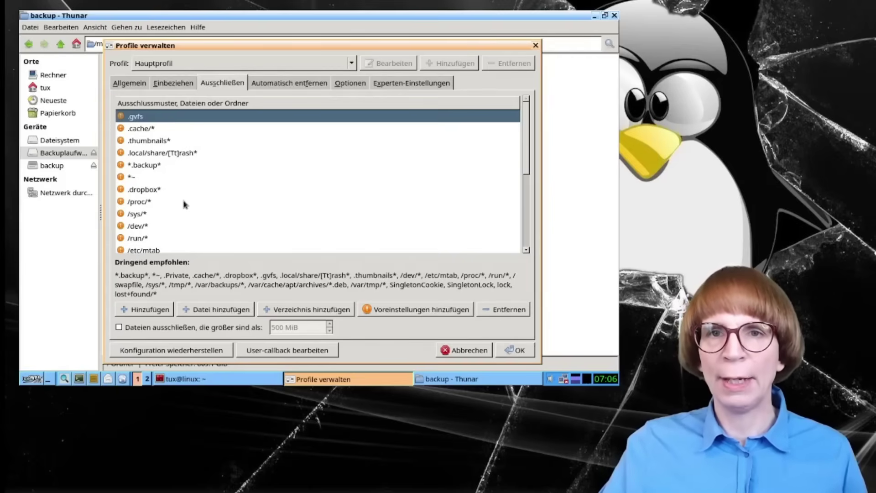
scroll(185, 204, "down", 3)
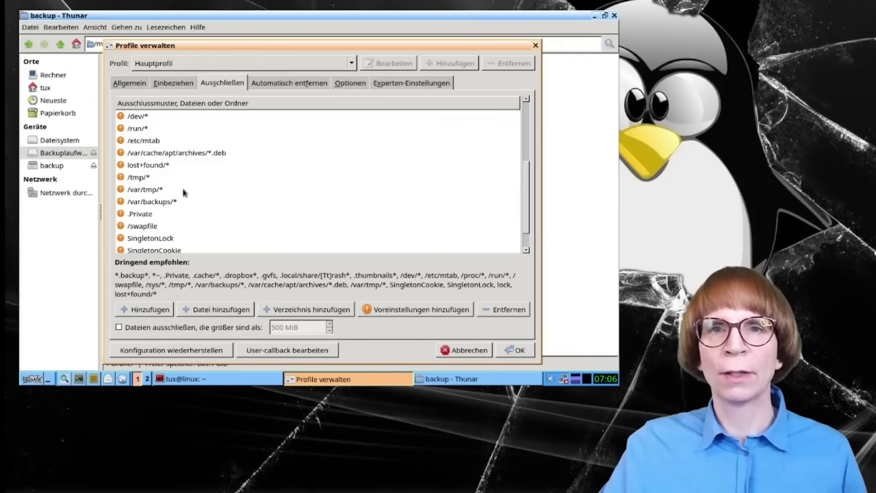
scroll(182, 187, "up", 2)
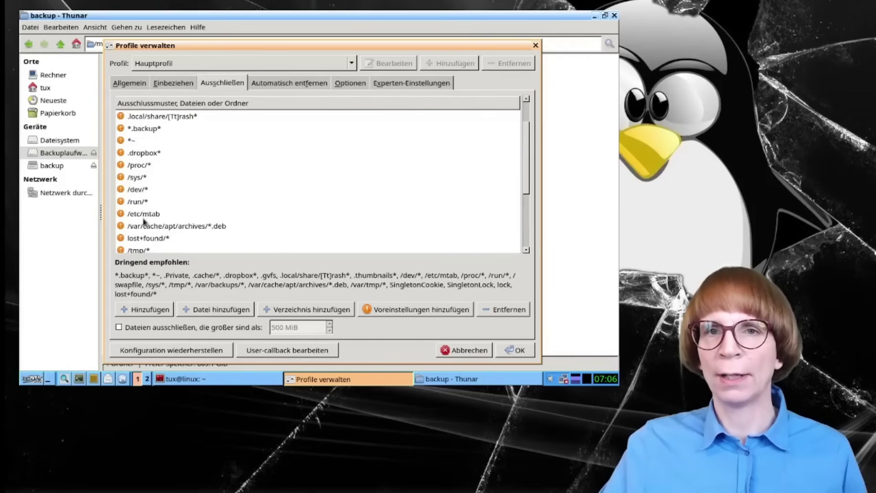
scroll(144, 221, "up", 1)
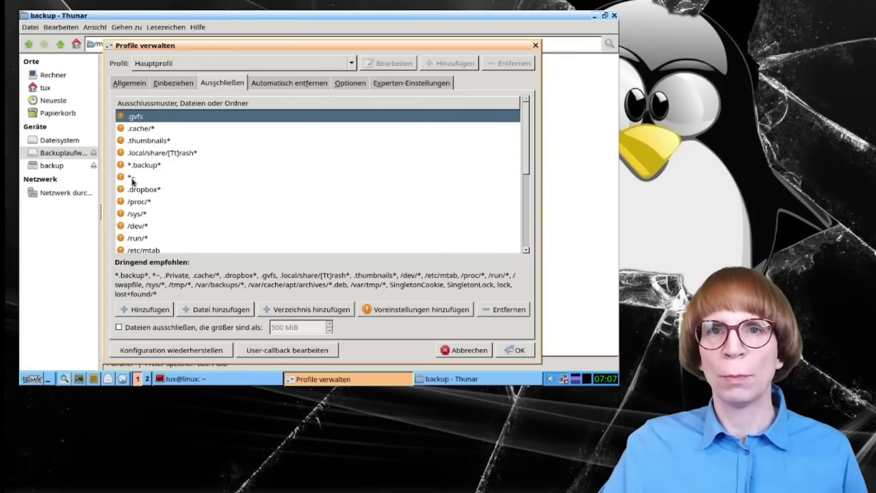
left_click(301, 82)
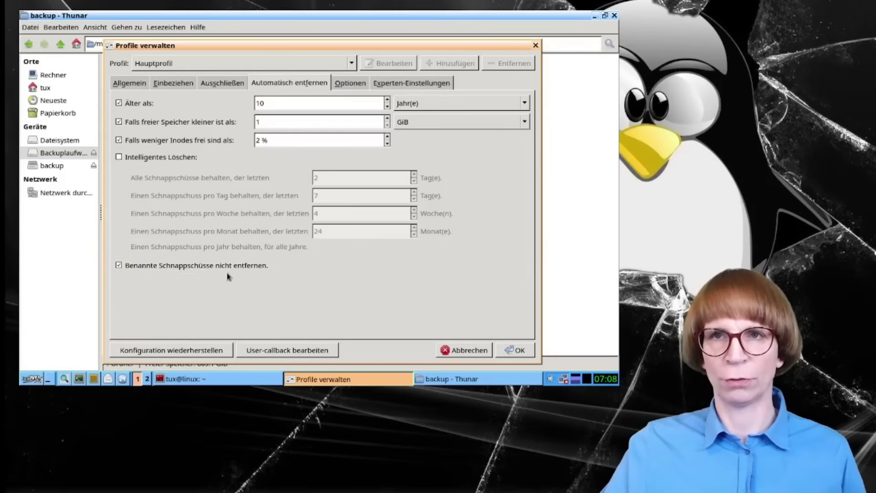
Set the logging level (Protokollierungsstufe) in the profile's options to Fehler.
left_click(350, 84)
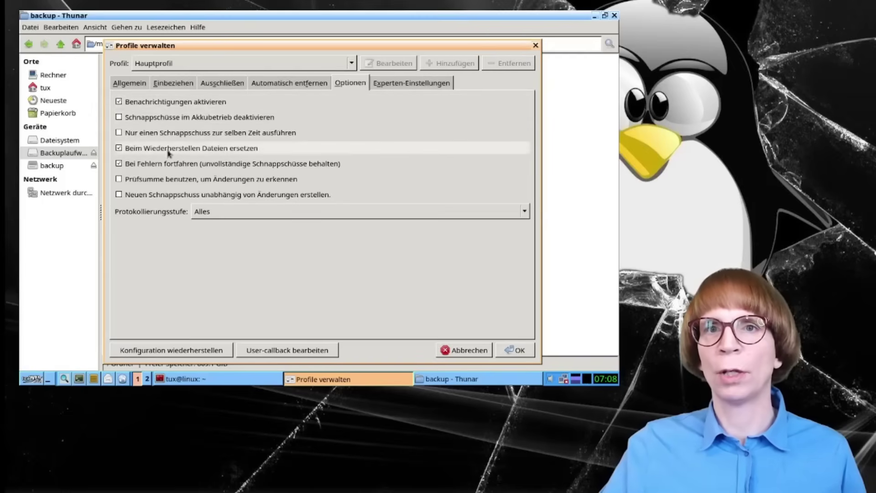
mouse_move(167, 154)
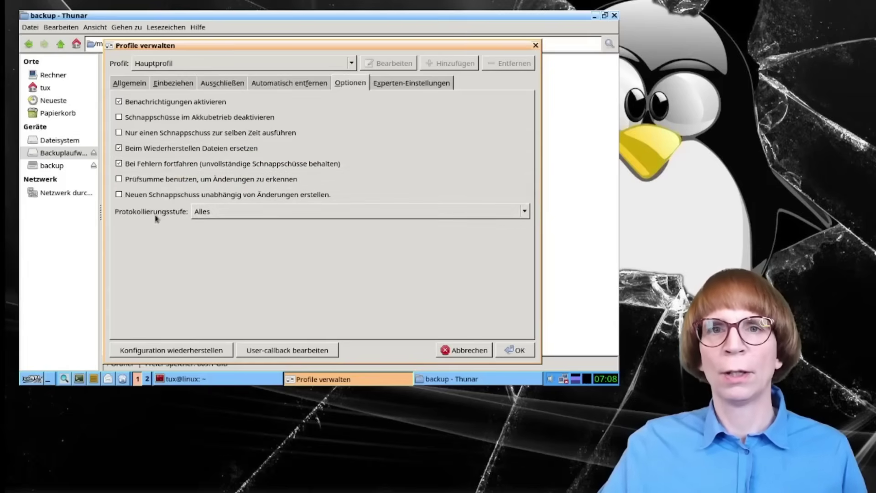
left_click(222, 215)
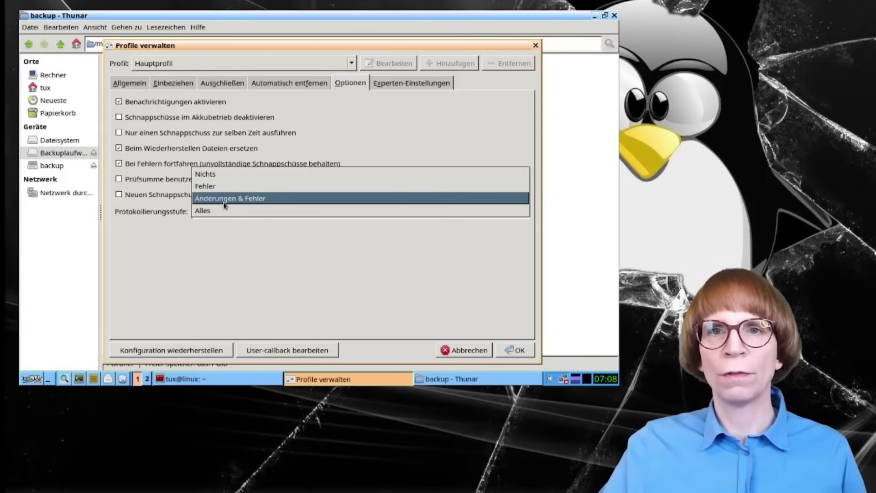
left_click(225, 199)
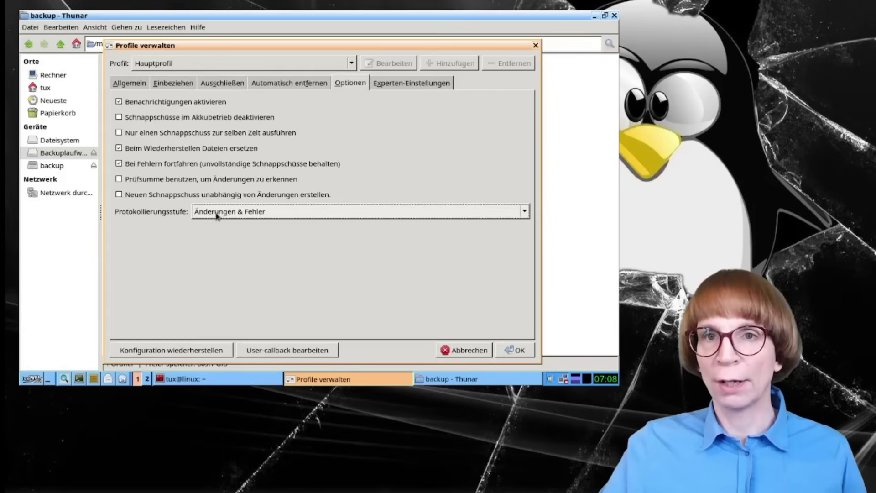
left_click(217, 216)
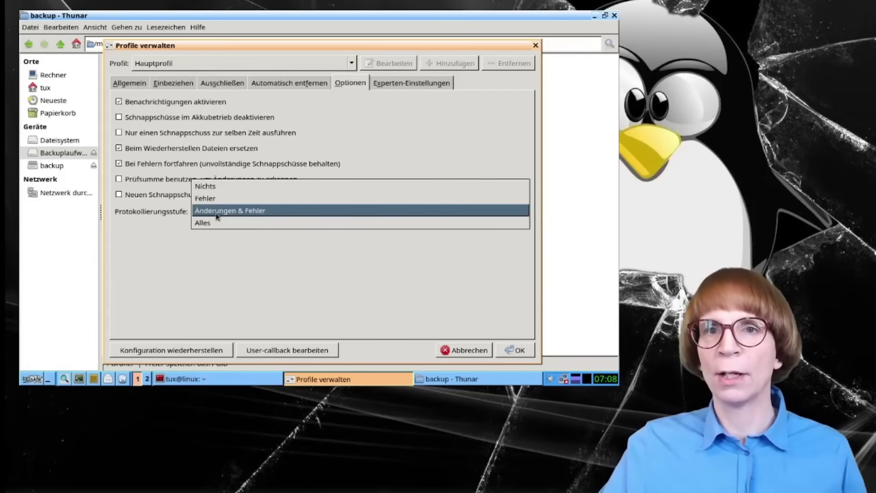
left_click(216, 198)
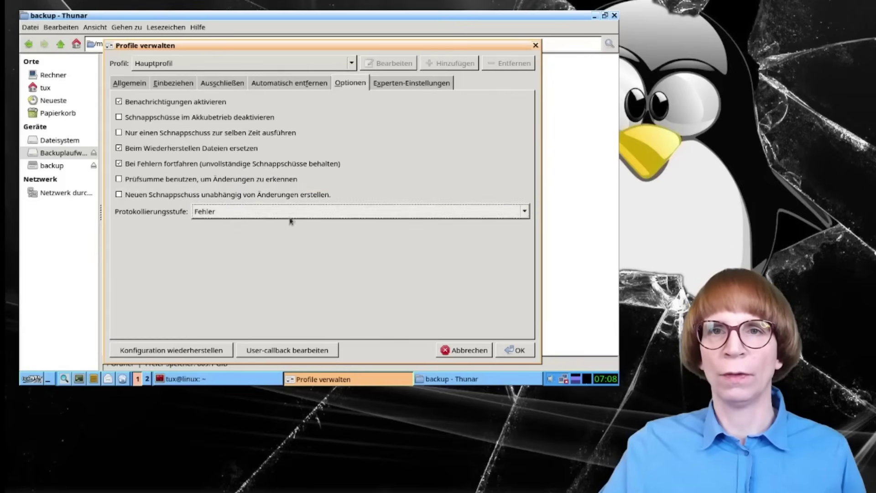
Check the profile's expert settings and save the profile configuration.
left_click(434, 83)
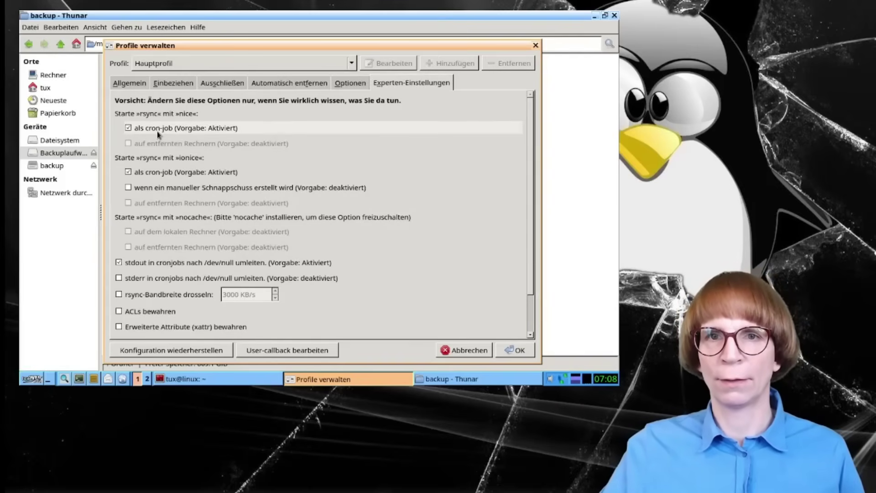
left_click(519, 350)
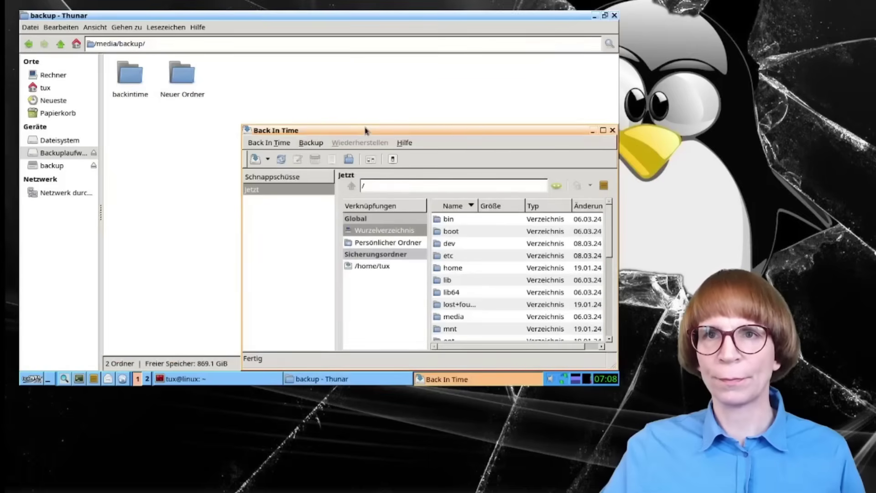
Maximize the Back In Time window and examine the backup folder /home/tux with and without its hidden files.
double_click(365, 131)
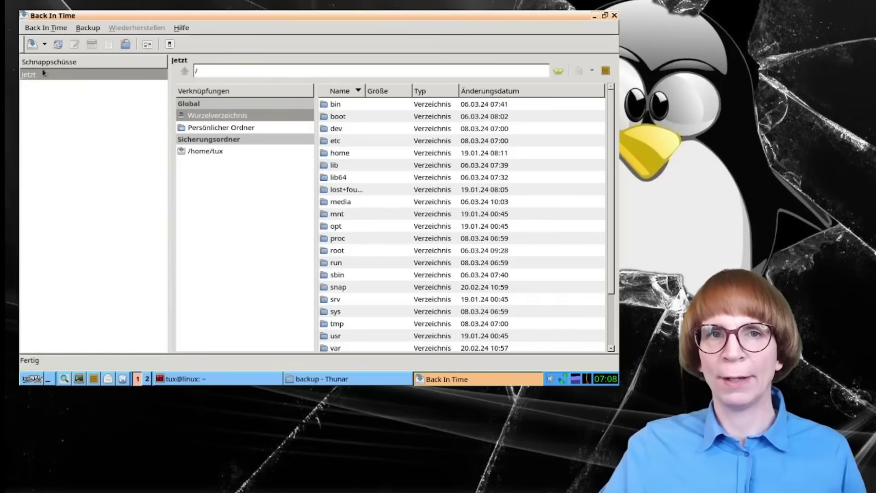
mouse_move(44, 78)
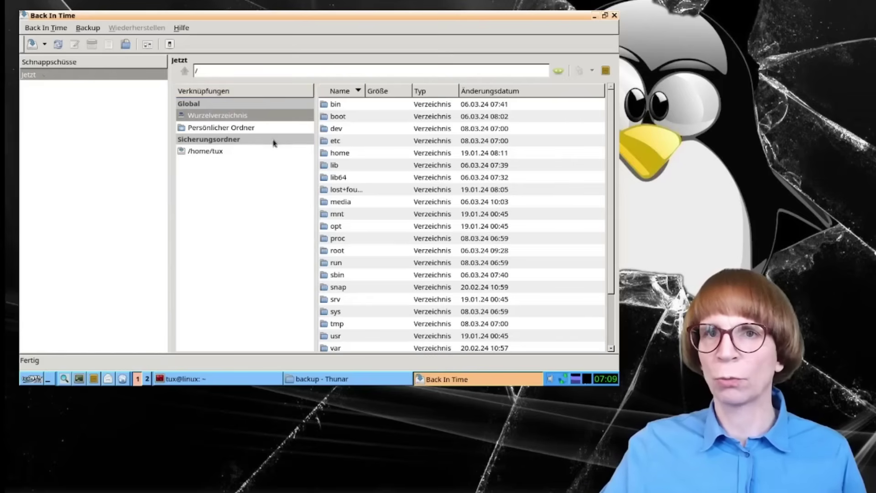
left_click(219, 155)
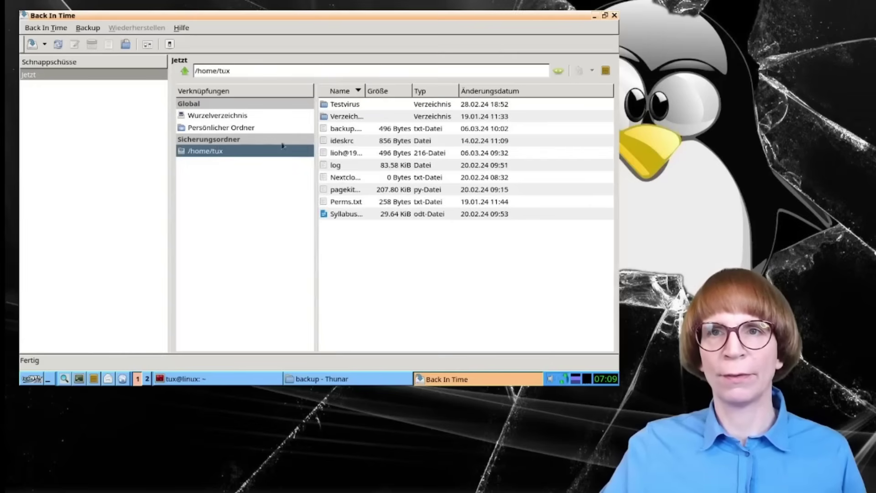
left_click(558, 72)
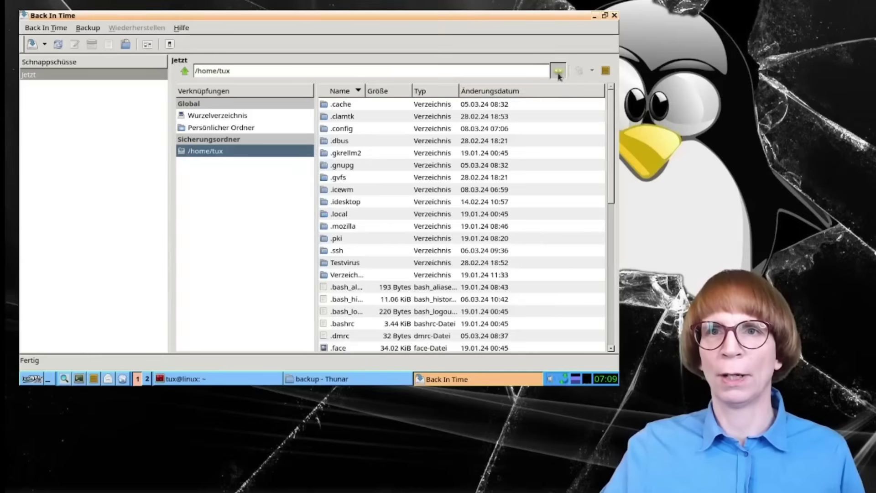
left_click(558, 73)
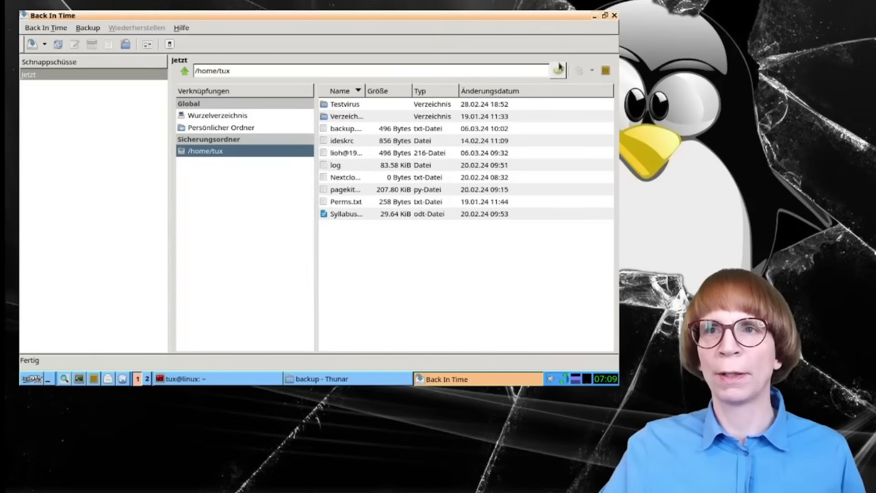
left_click(557, 72)
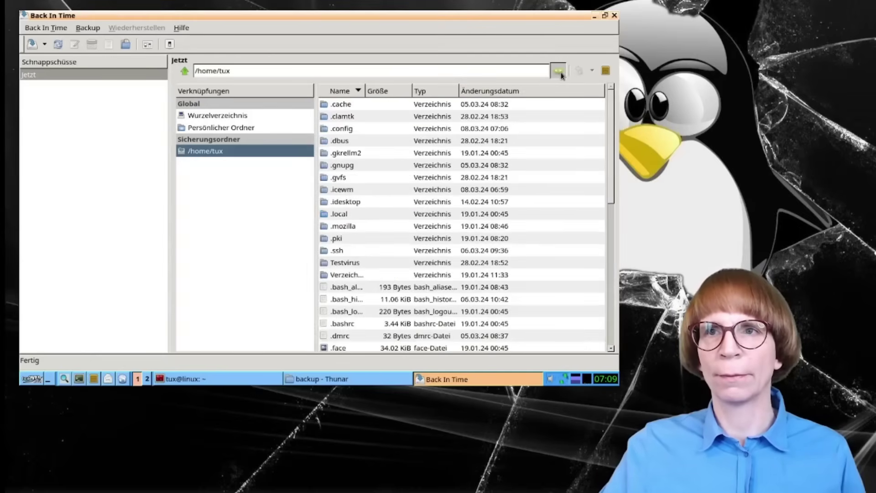
left_click(558, 72)
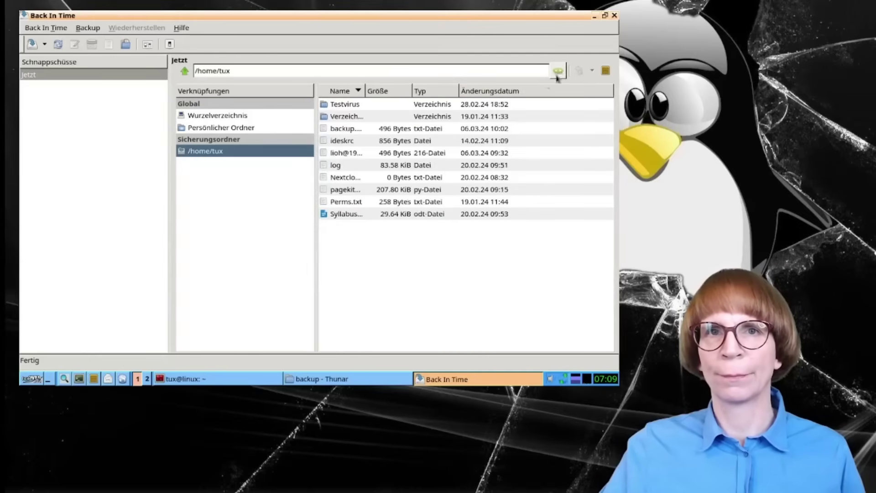
Take a snapshot and locate its folder on the backup drive under /media/backup/backintime/linux/tux/1 in Thunar.
left_click(33, 45)
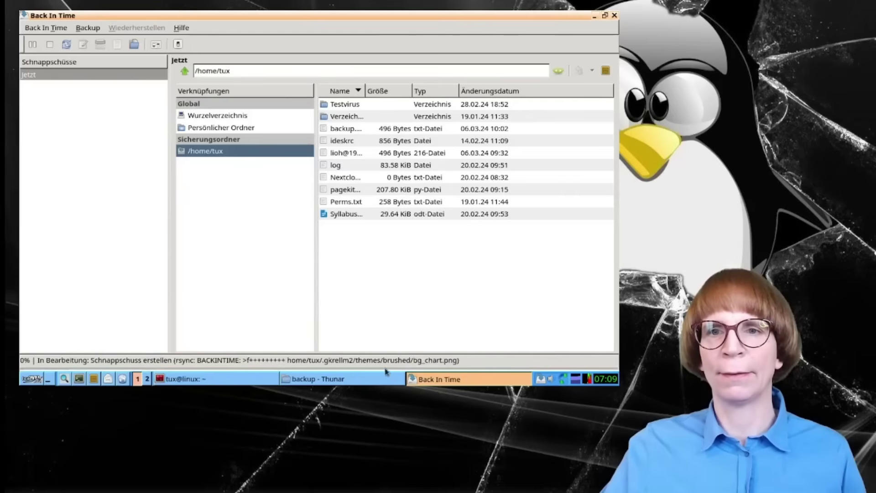
left_click(360, 379)
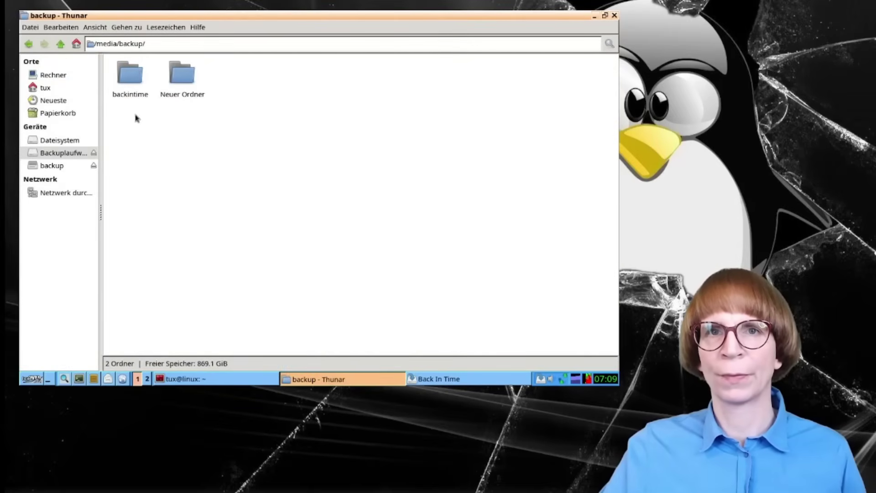
left_click(136, 94)
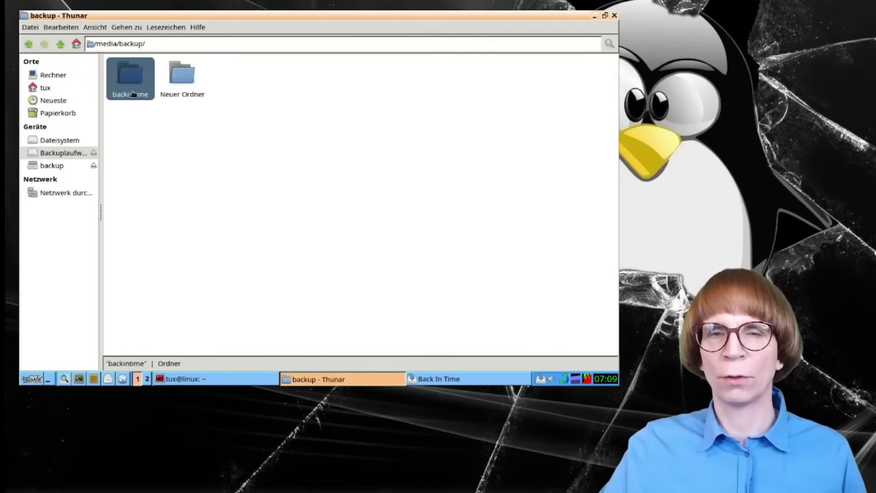
double_click(135, 87)
left_click(128, 82)
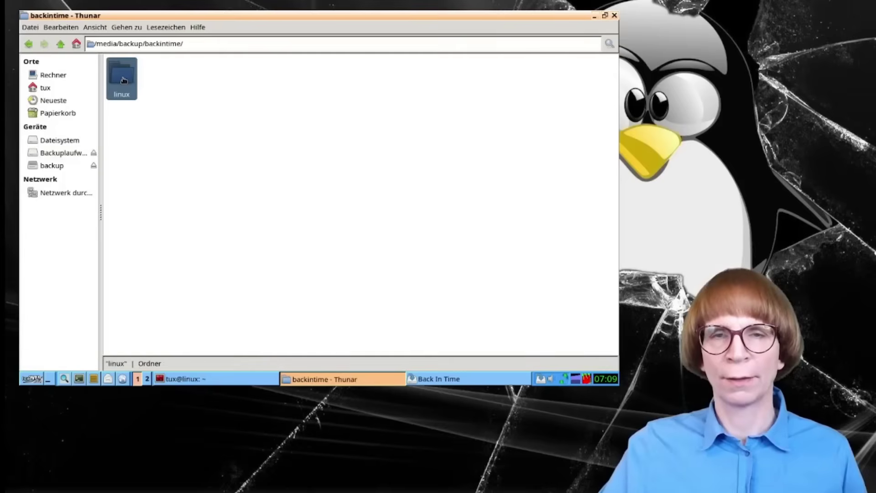
double_click(124, 78)
double_click(123, 78)
double_click(123, 77)
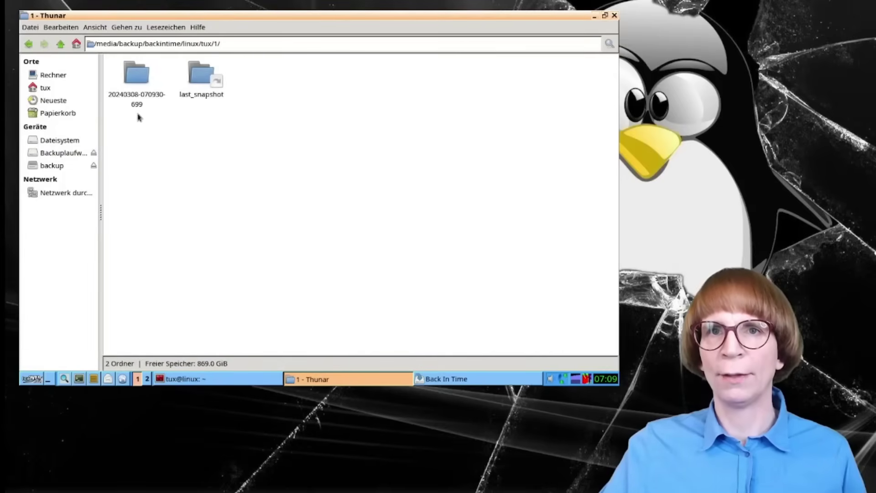
left_click(143, 89)
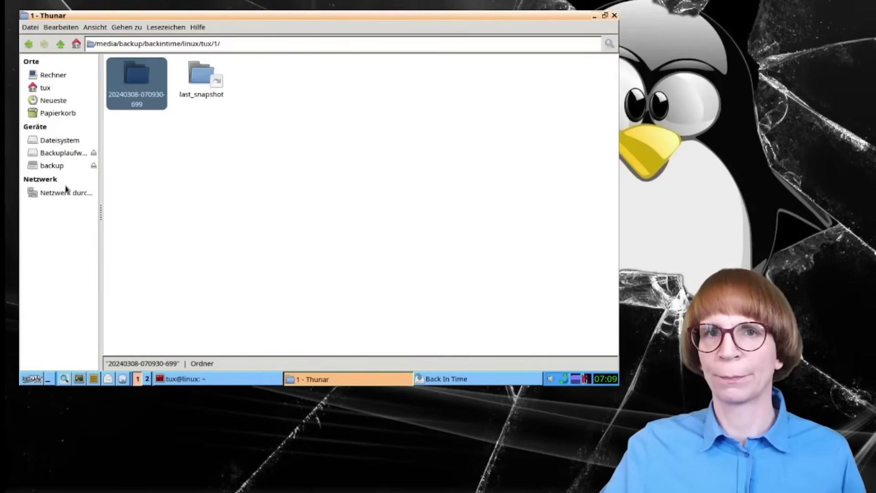
Create an empty file named Testbackup in the home directory /home/tux.
left_click(58, 90)
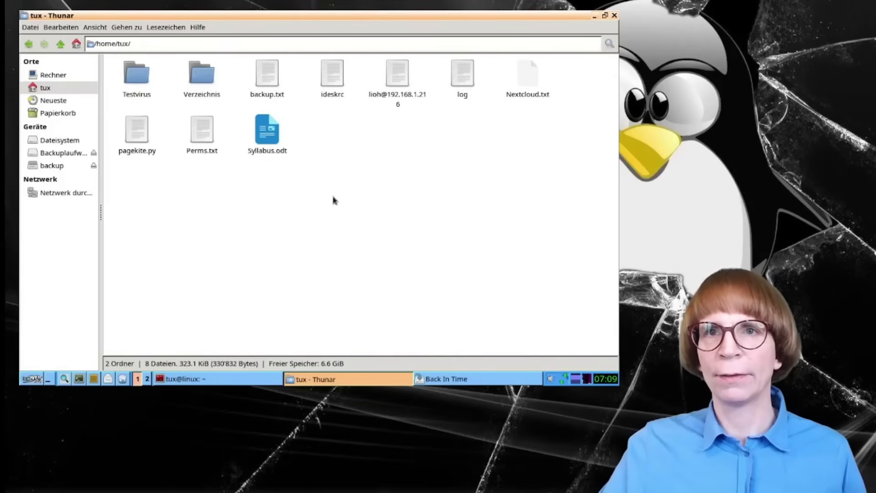
right_click(325, 170)
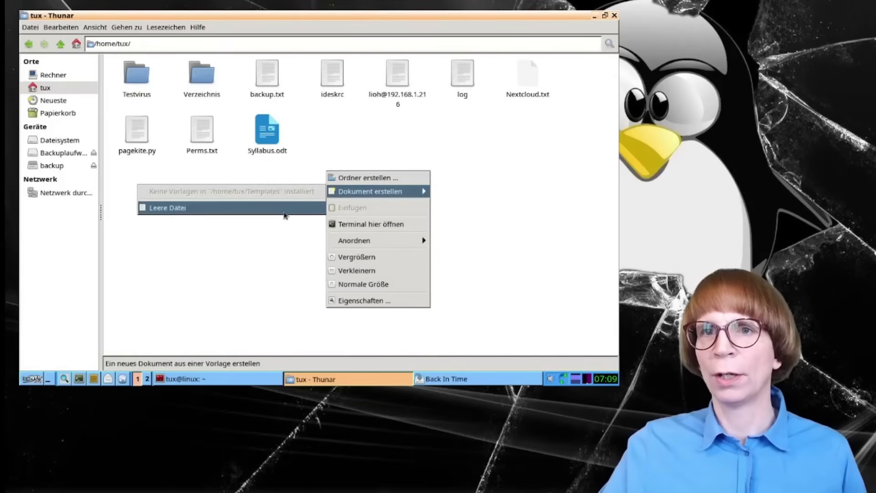
left_click(262, 252)
right_click(309, 167)
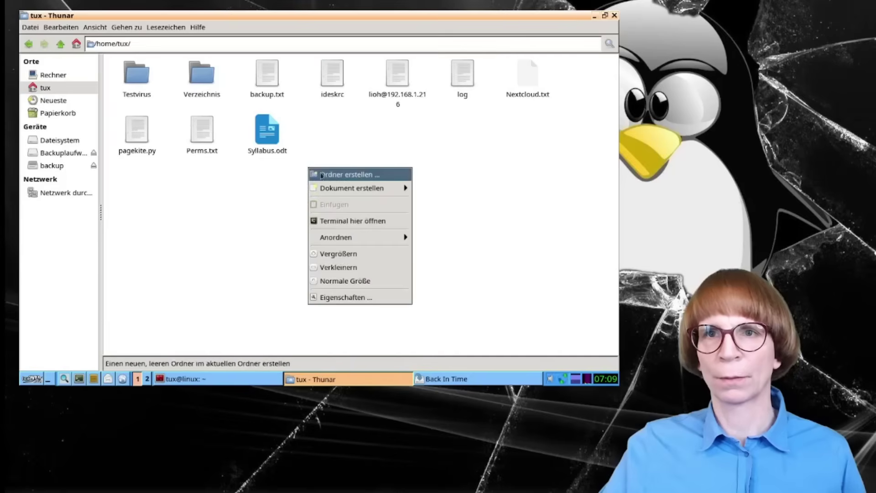
mouse_move(323, 188)
left_click(426, 204)
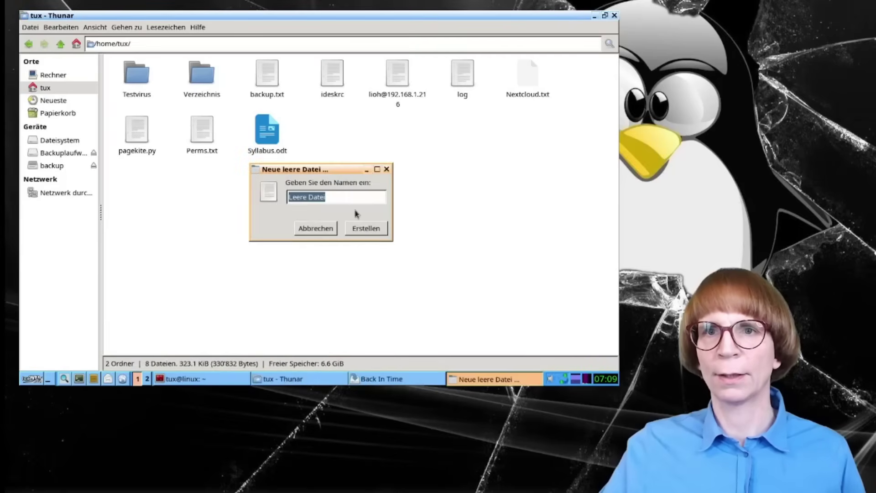
type("Test")
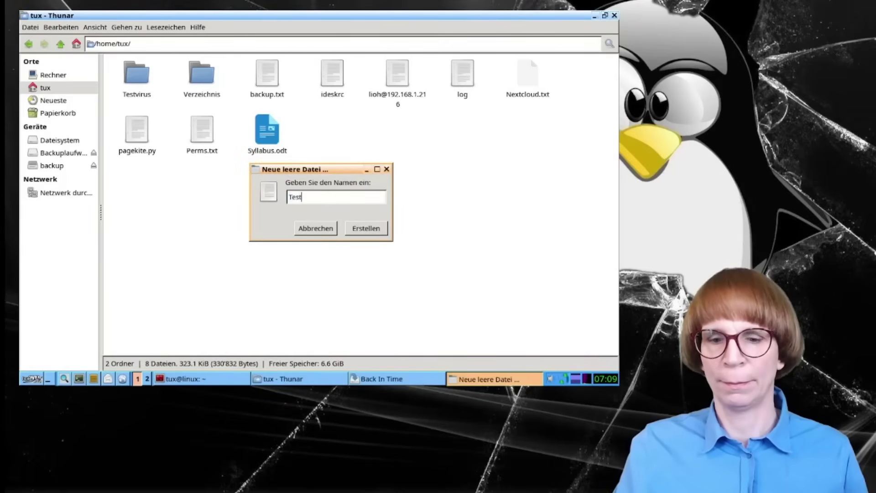
type("backuo")
key("BackSpace")
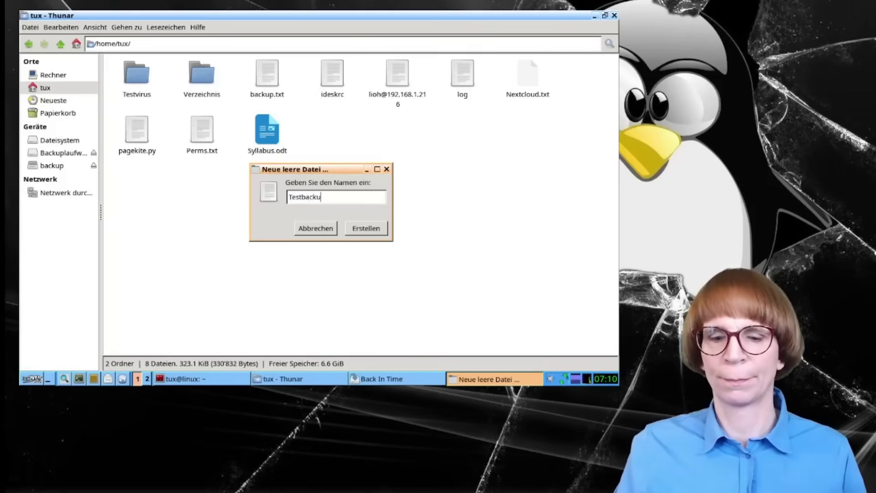
type("p")
key("Return")
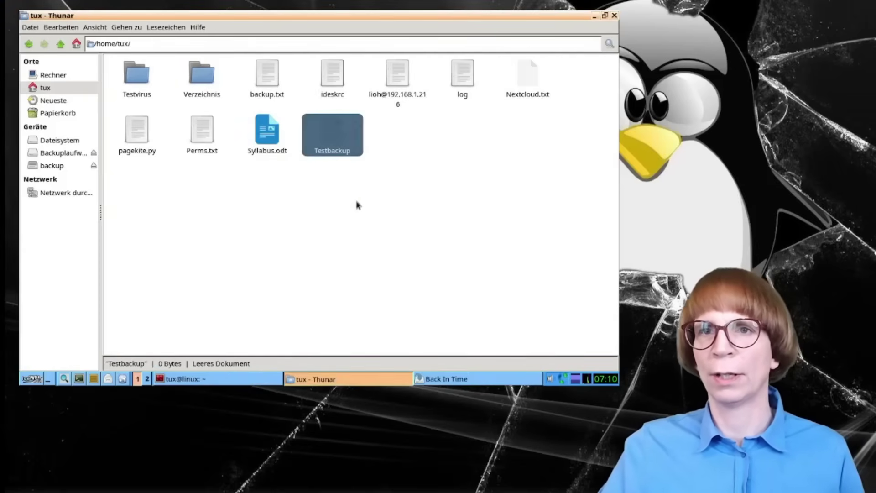
Write the lines "Zeile 1" and "Zeile 2" in the Testbackup file, then save and close it.
double_click(332, 142)
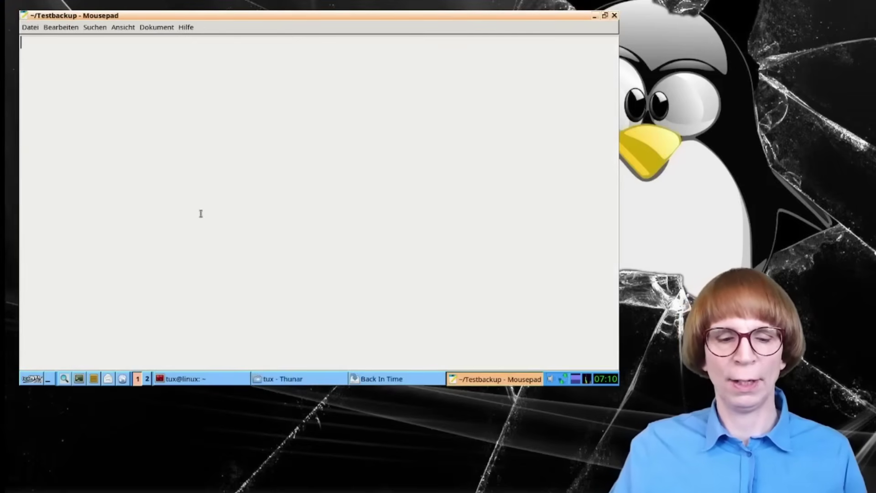
type("Zeile 1")
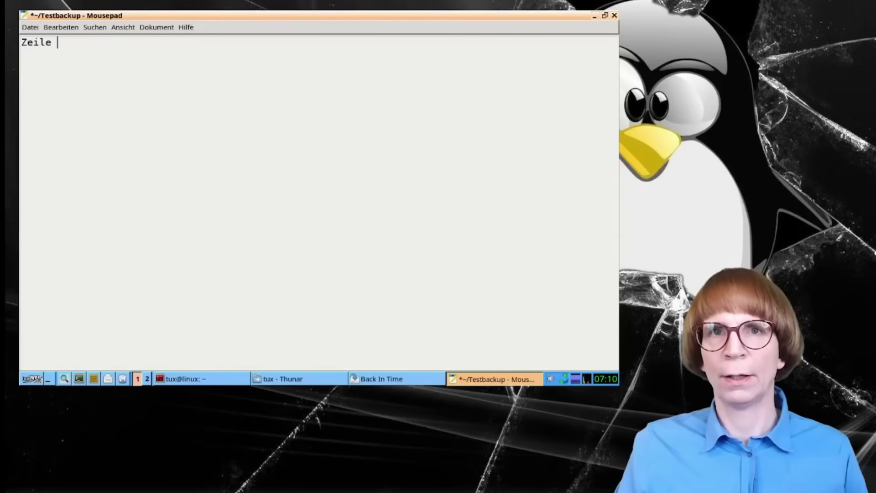
key("Return")
type("Zeile 2")
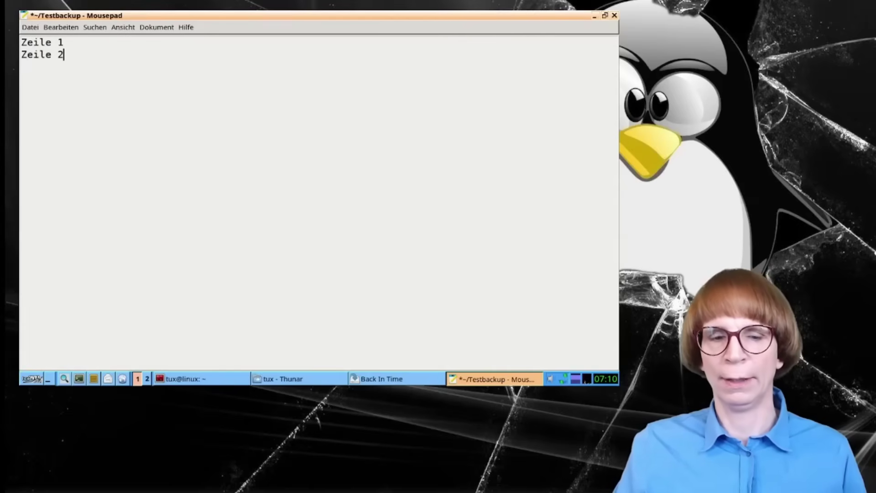
key("ctrl+s")
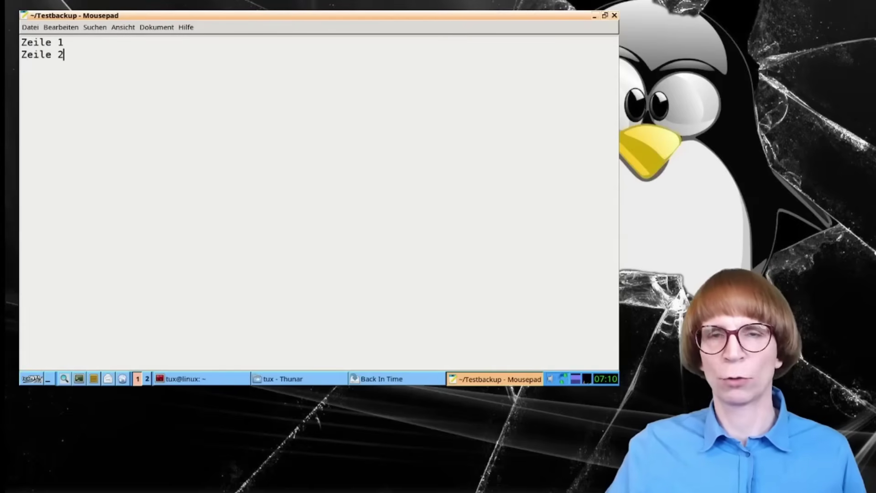
left_click(614, 15)
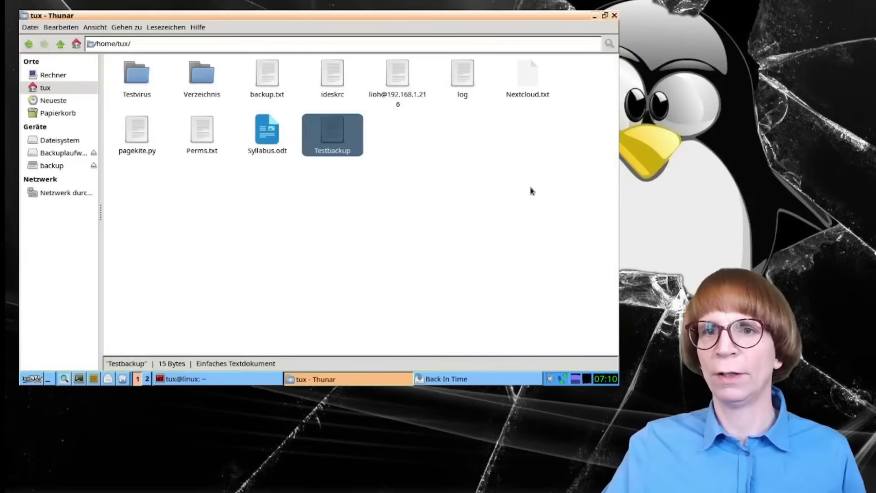
Switch to Back In Time, check the existing snapshot's contents for Testbackup, and take another snapshot.
left_click(426, 378)
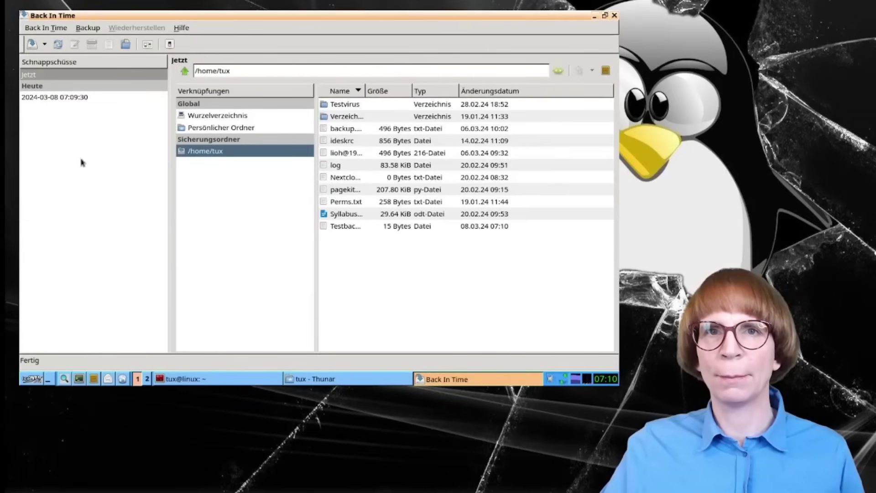
left_click(60, 98)
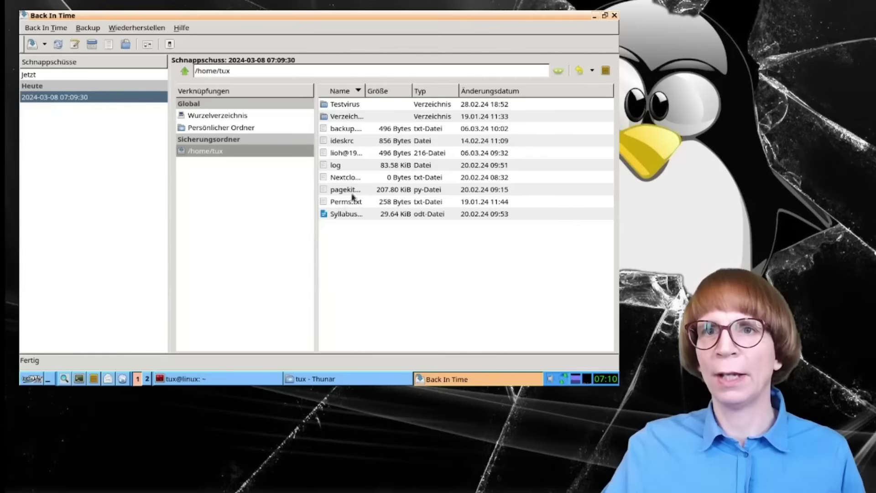
left_click(30, 44)
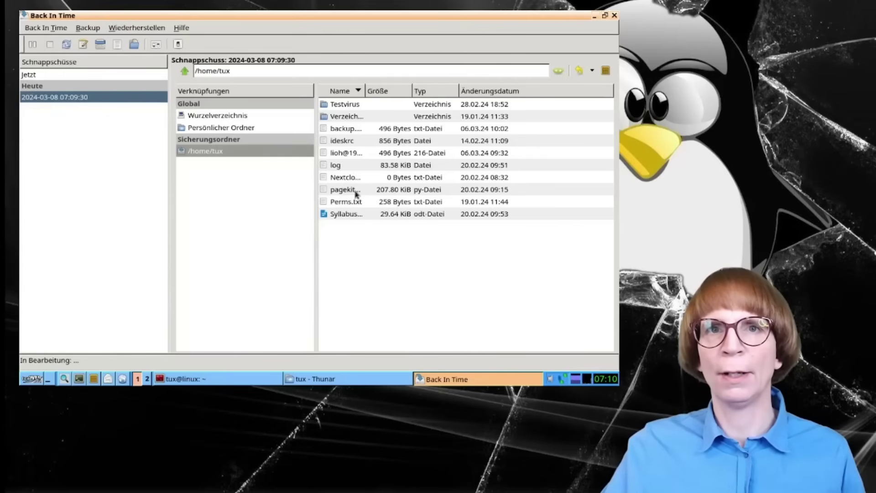
Widen the Name column and compare the /home/tux contents in both snapshots and the current state, looking for Testbackup.
left_click(230, 150)
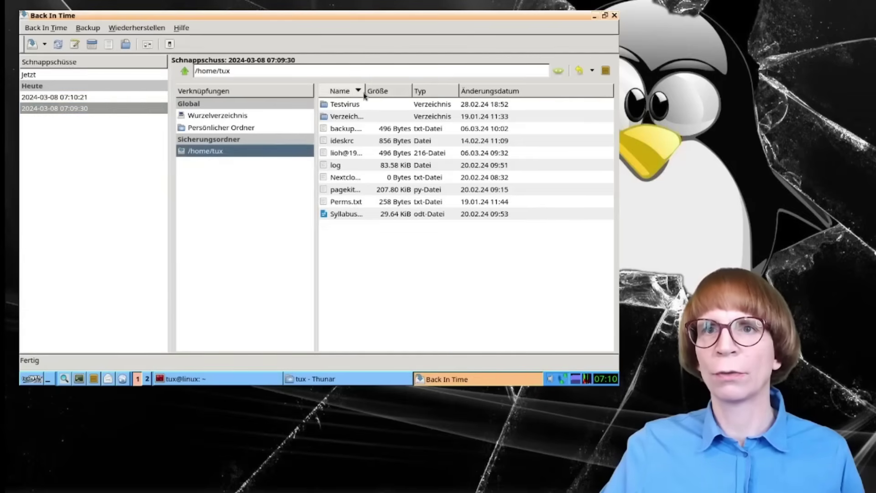
left_click_drag(366, 91, 419, 94)
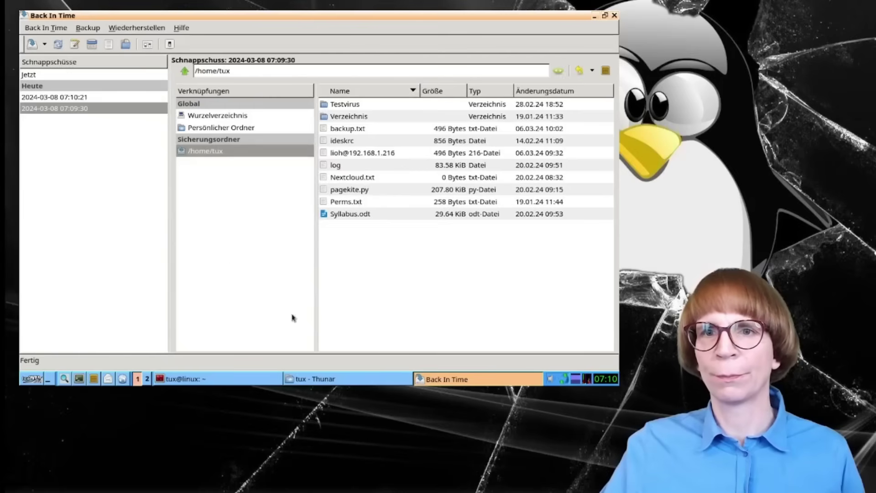
left_click(52, 98)
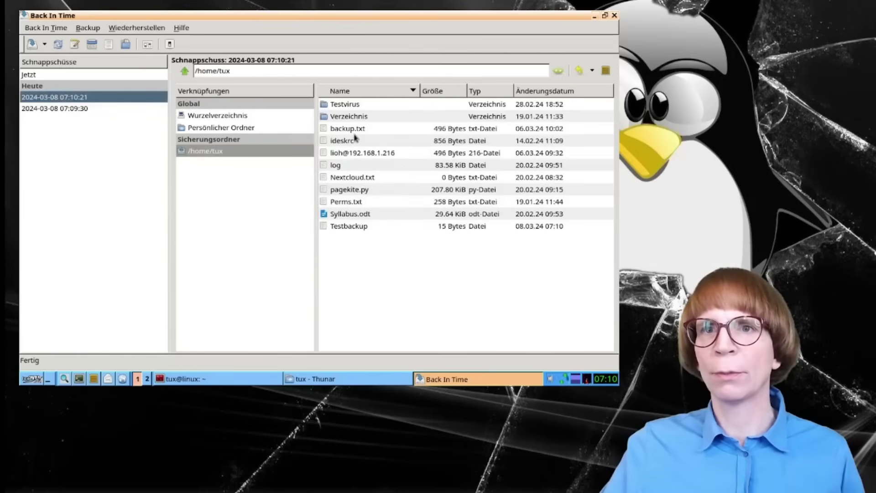
left_click(350, 228)
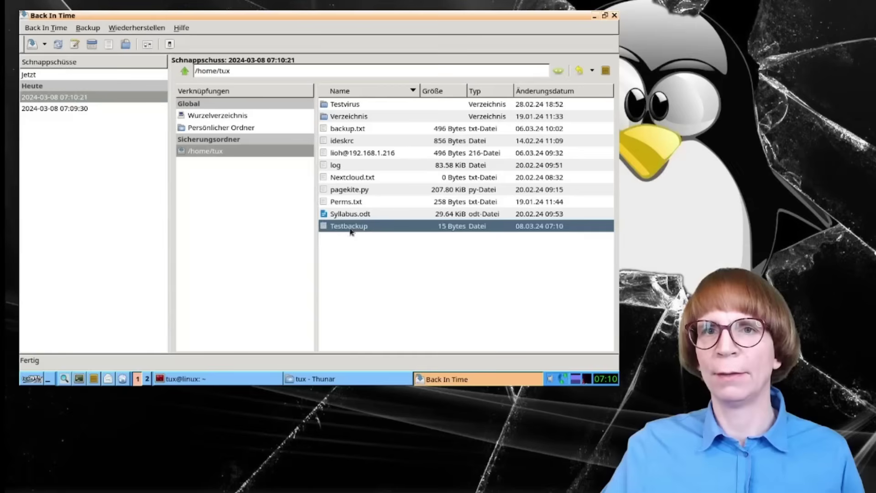
left_click(74, 109)
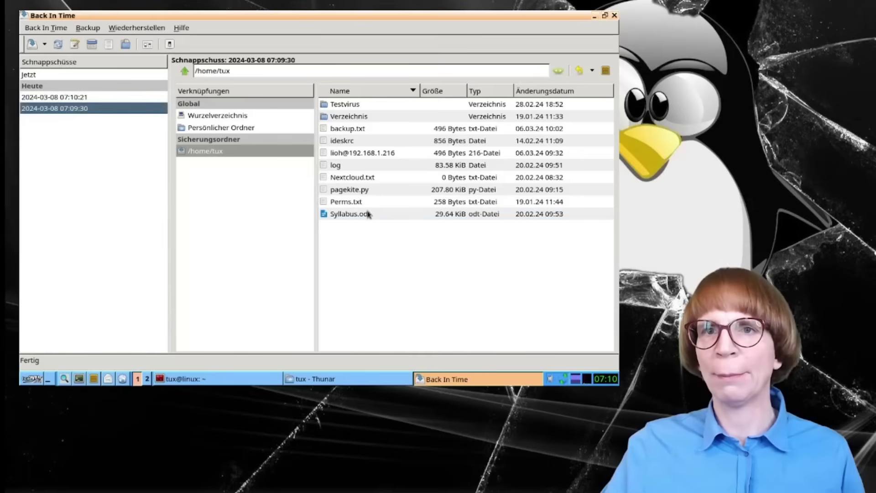
left_click(49, 99)
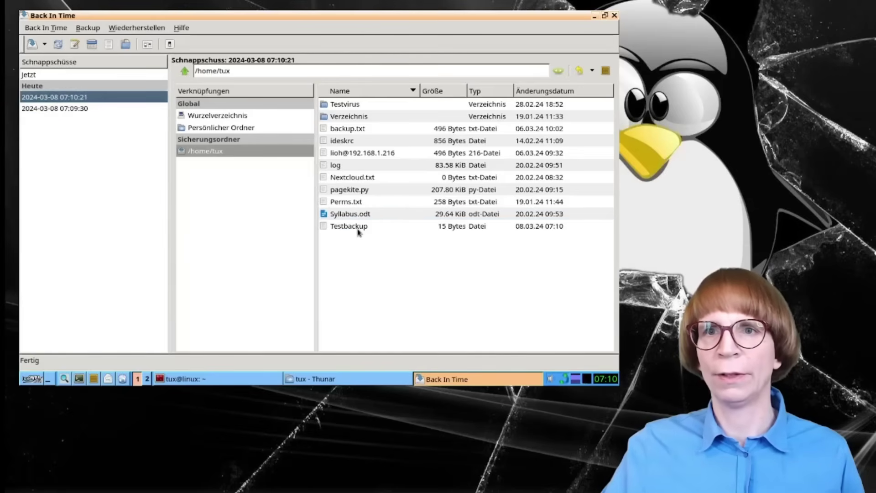
left_click(78, 77)
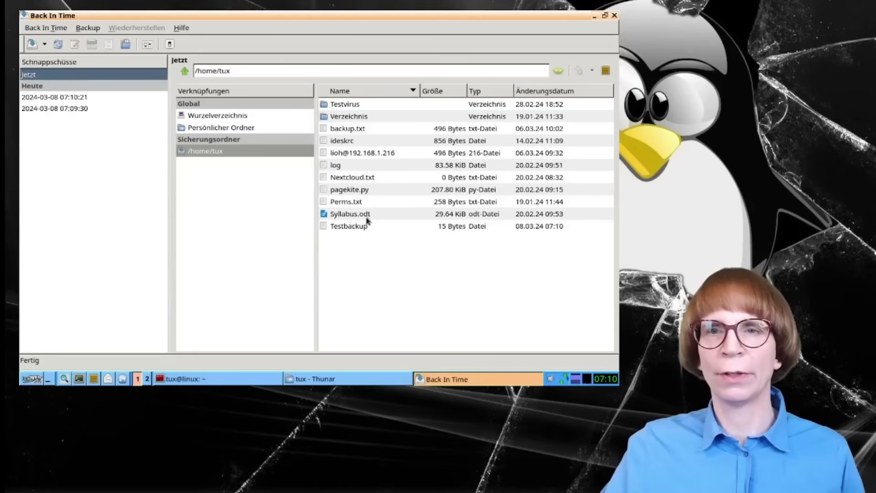
Switch to Thunar, delete the line "Zeile 1" from the Testbackup file, then save and close it.
left_click(359, 375)
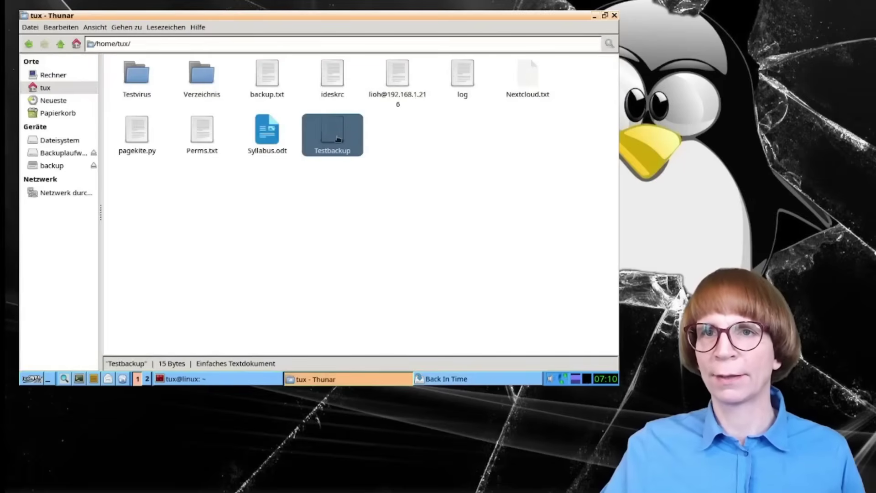
double_click(338, 139)
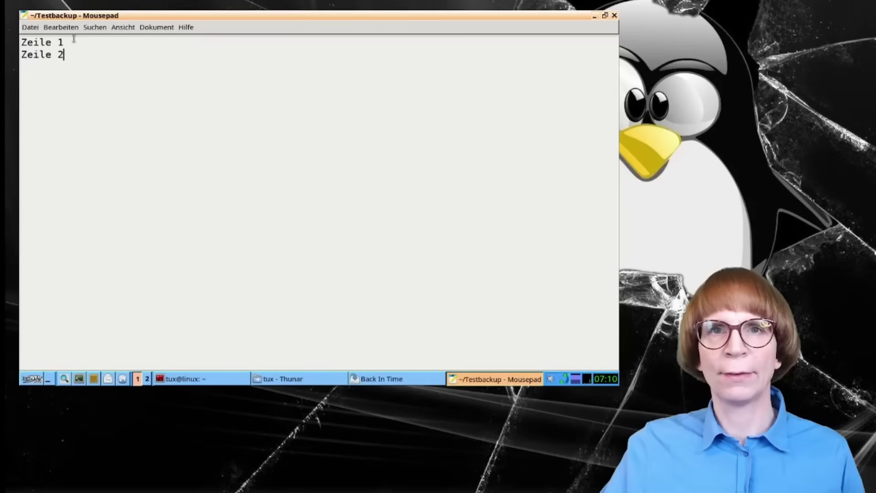
left_click_drag(74, 41, 21, 42)
key("Delete")
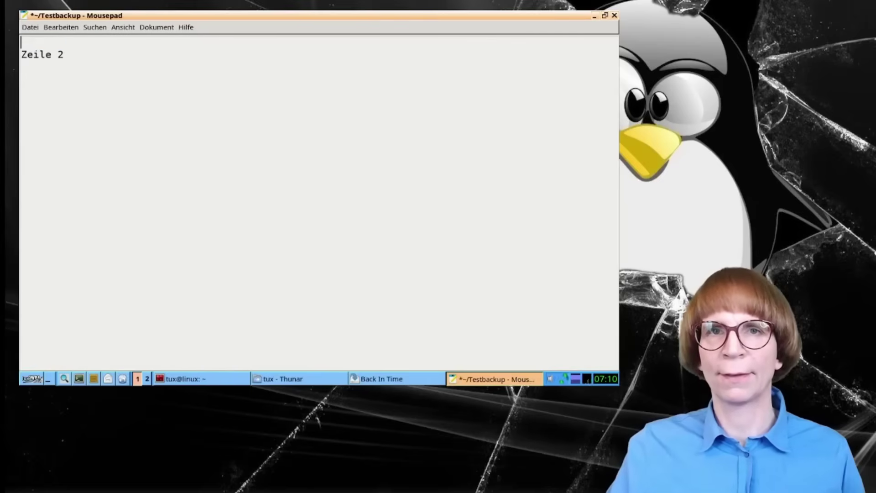
key("Delete")
key("ctrl+s")
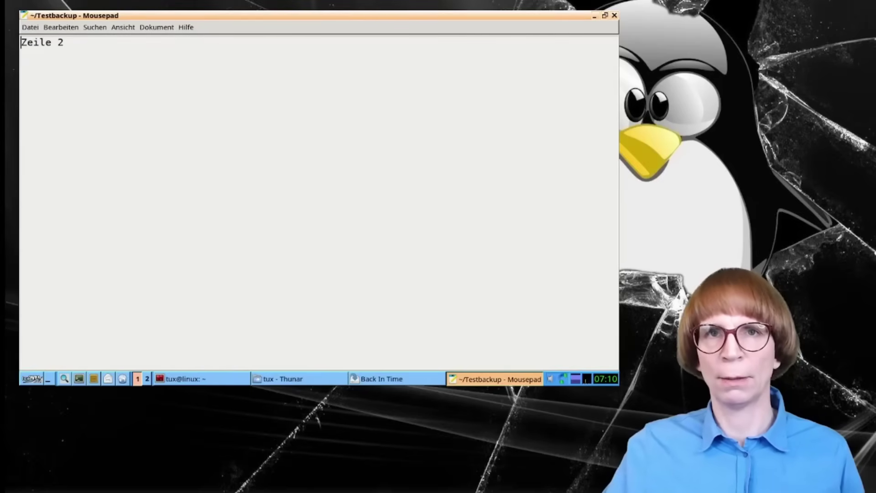
left_click(614, 15)
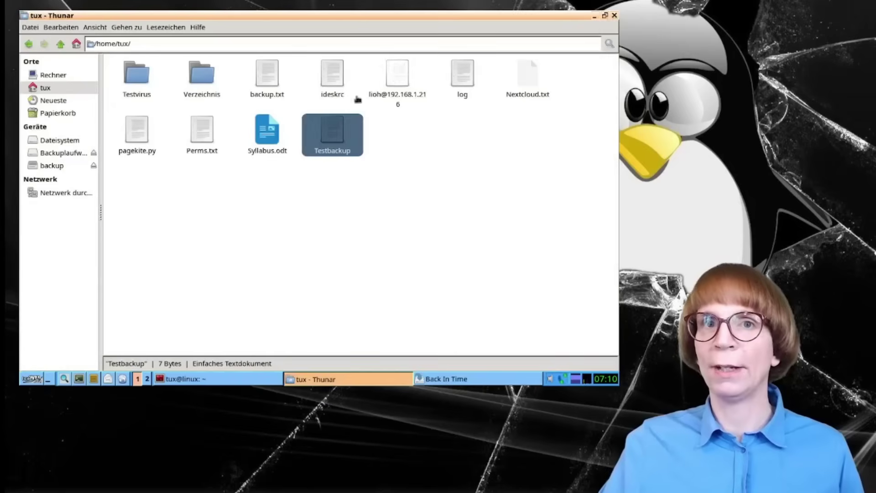
left_click(459, 380)
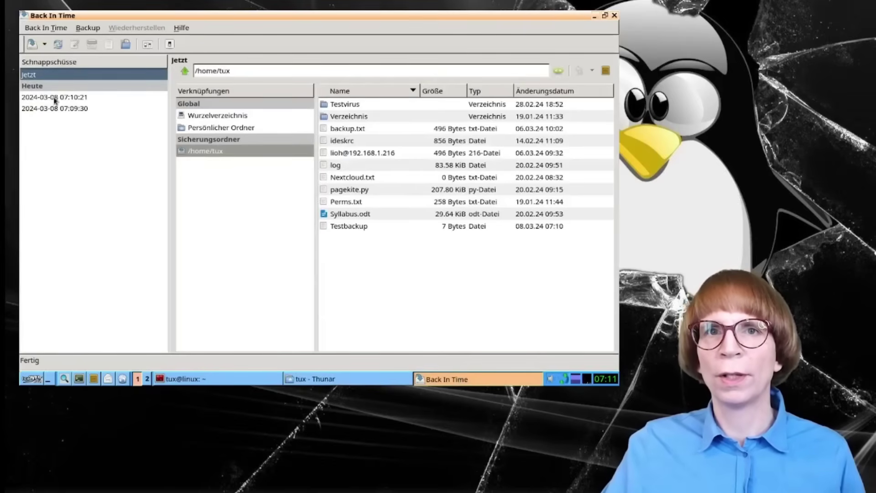
mouse_move(54, 100)
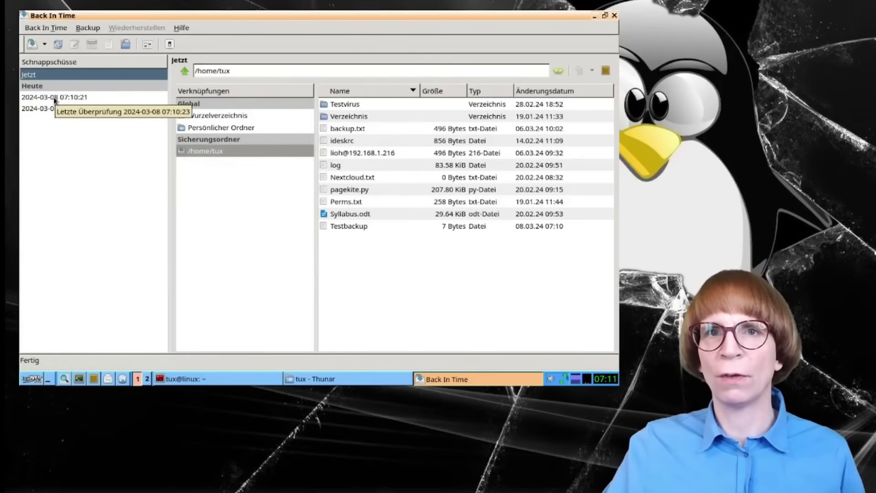
left_click(55, 98)
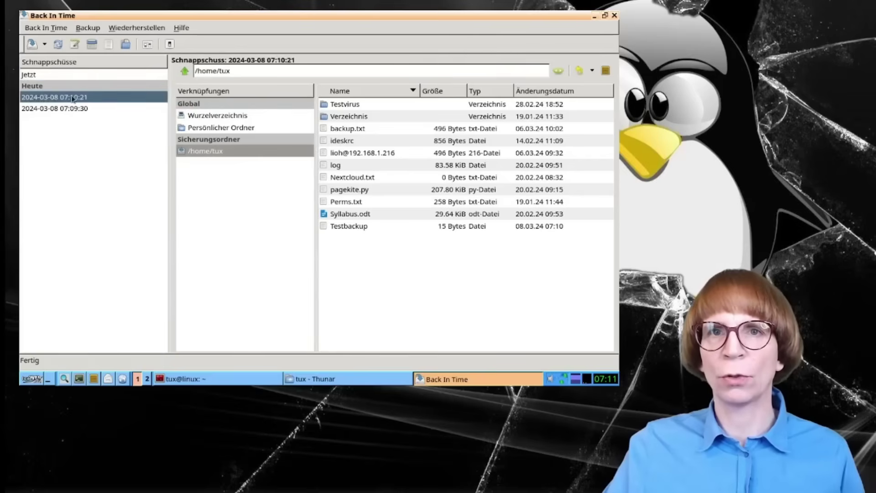
left_click(358, 230)
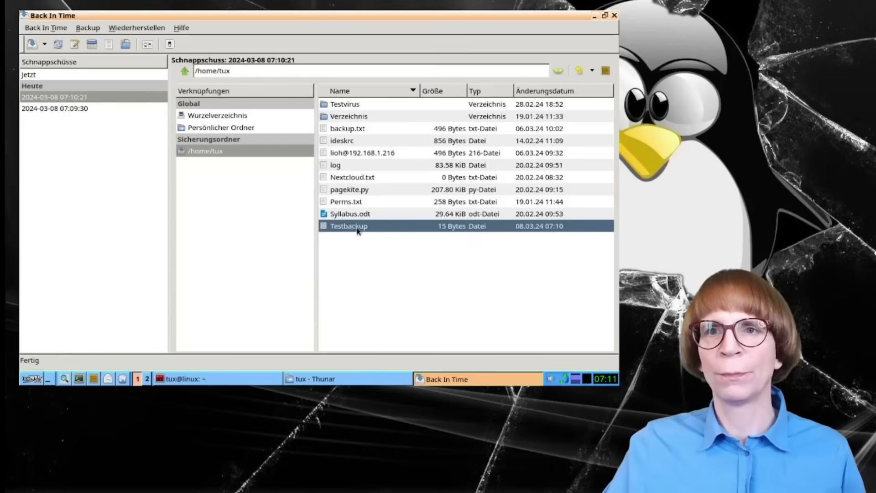
right_click(353, 230)
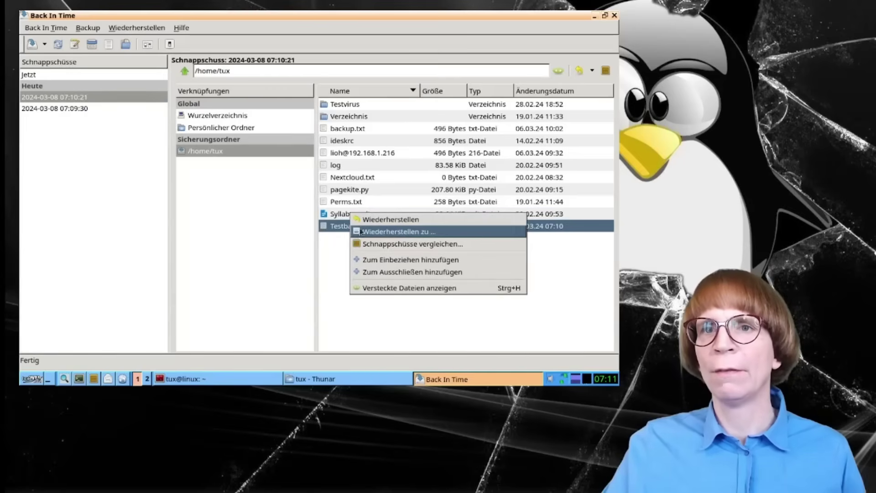
left_click(363, 220)
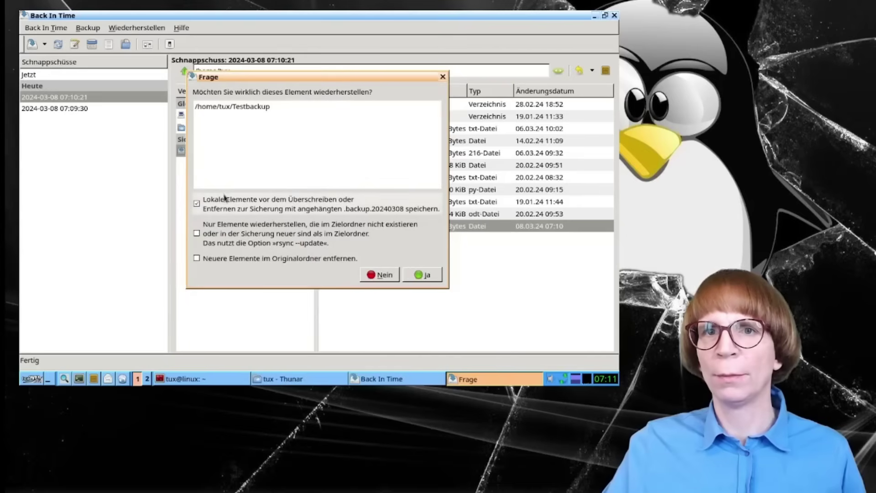
mouse_move(227, 201)
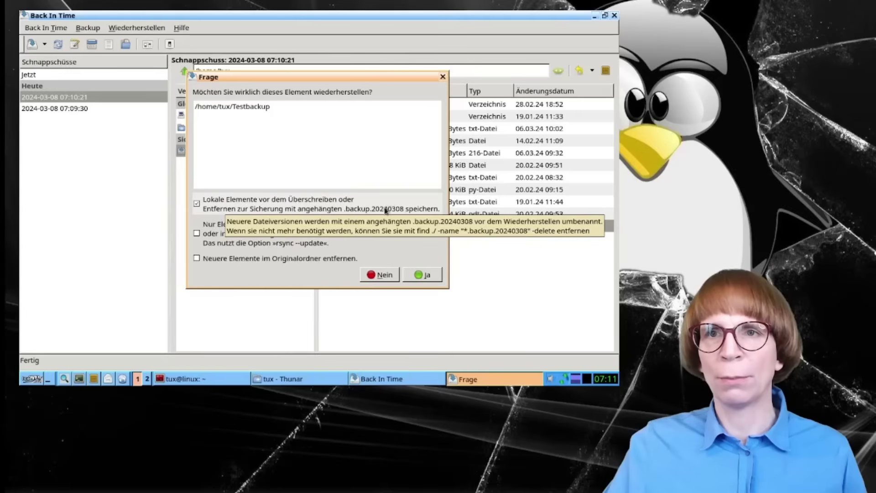
left_click(426, 275)
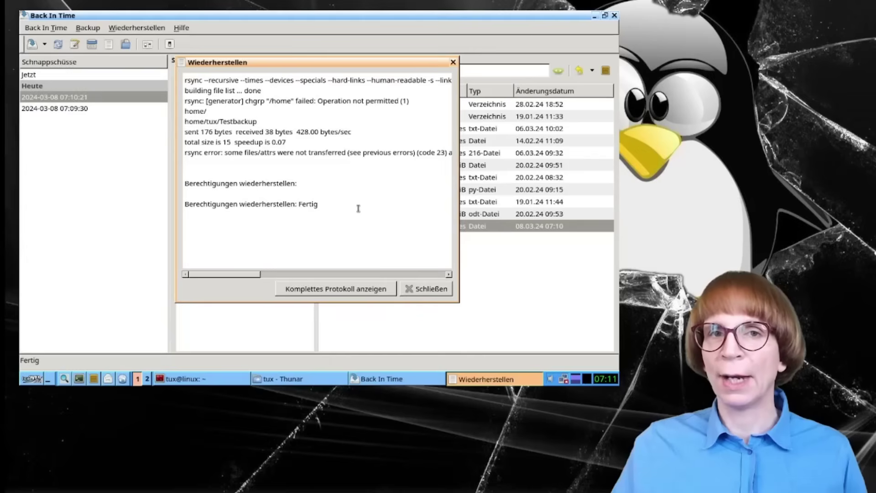
left_click(405, 289)
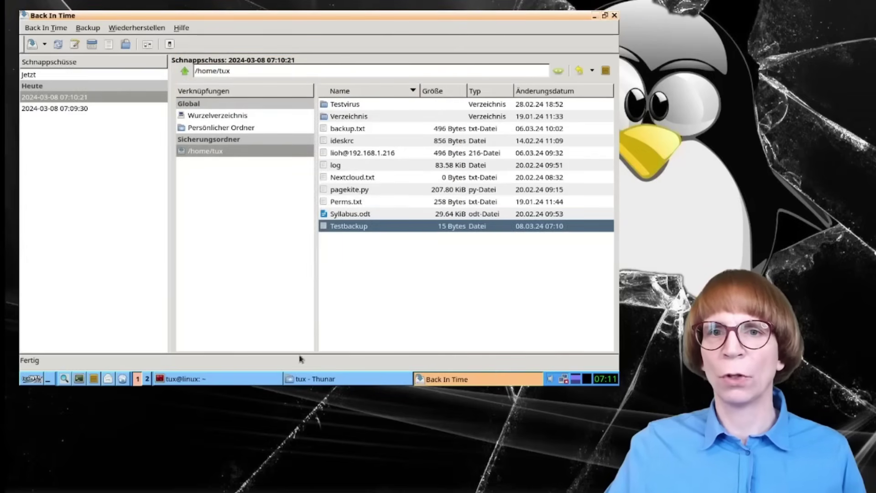
Switch to Thunar and check the contents of the restored Testbackup file, then close it.
left_click(366, 379)
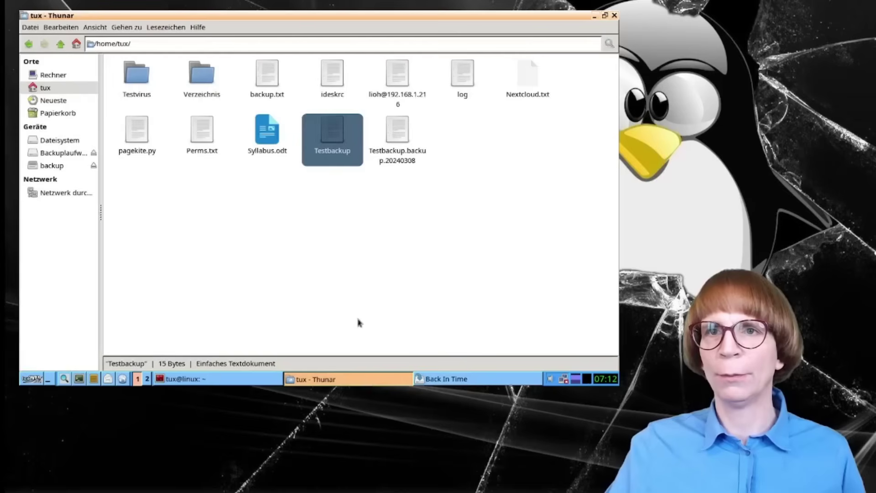
left_click(333, 140)
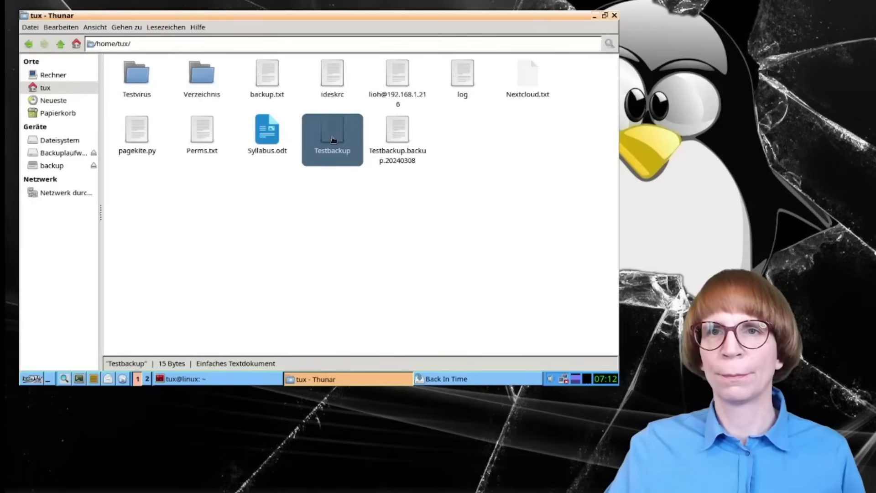
double_click(333, 140)
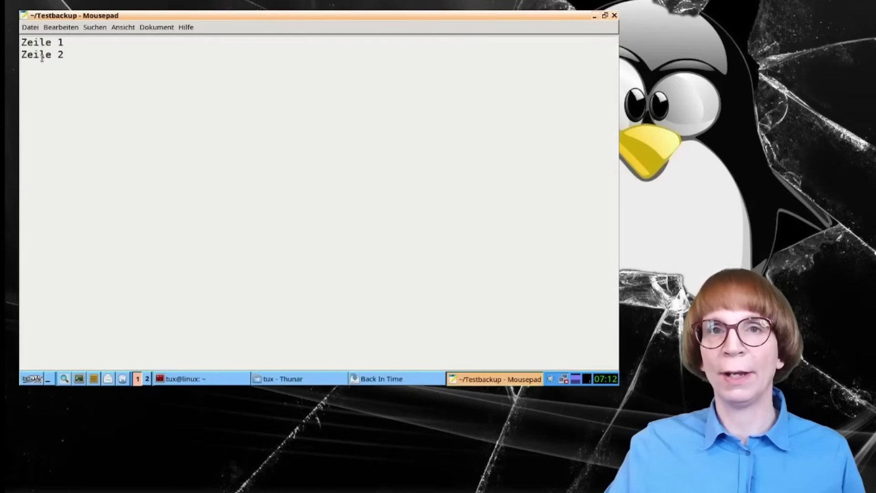
left_click(615, 16)
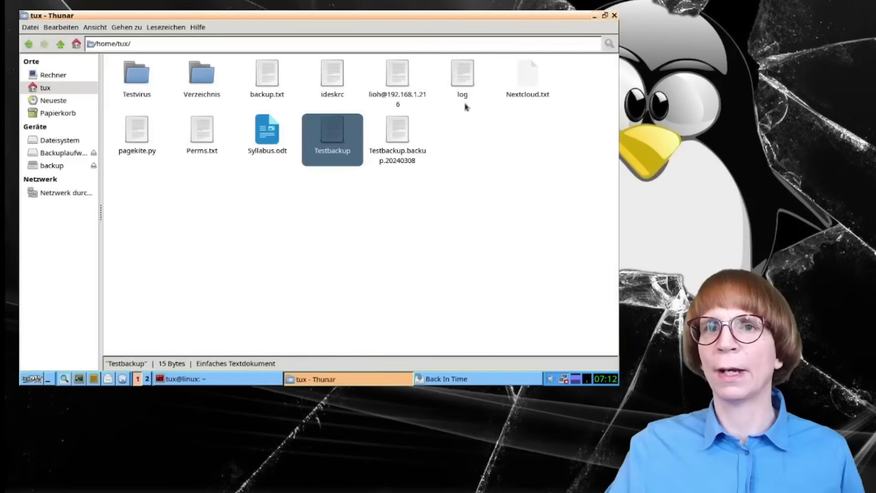
Check the contents of Testbackup.backup.20240308, close it and return to Back In Time.
left_click(408, 204)
left_click(395, 139)
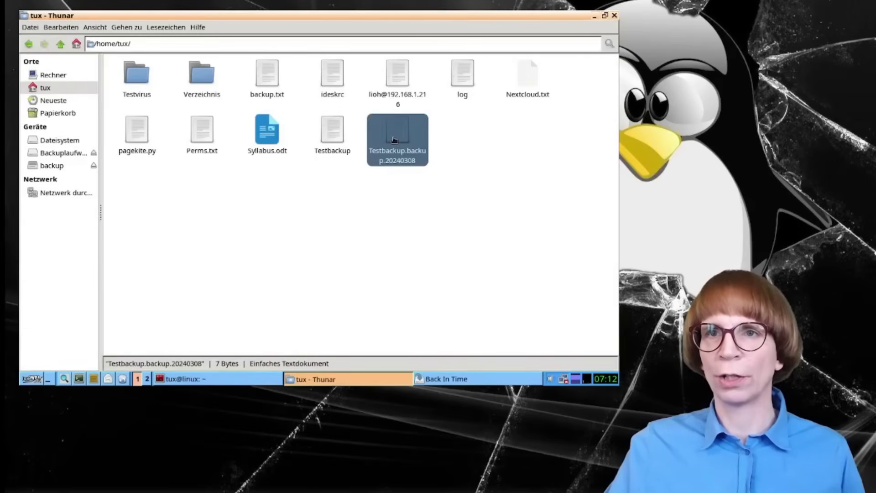
double_click(394, 139)
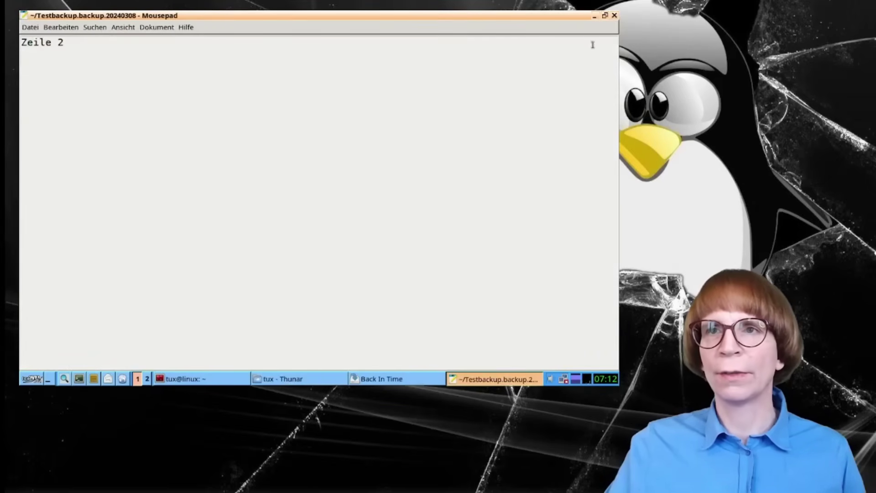
left_click(614, 16)
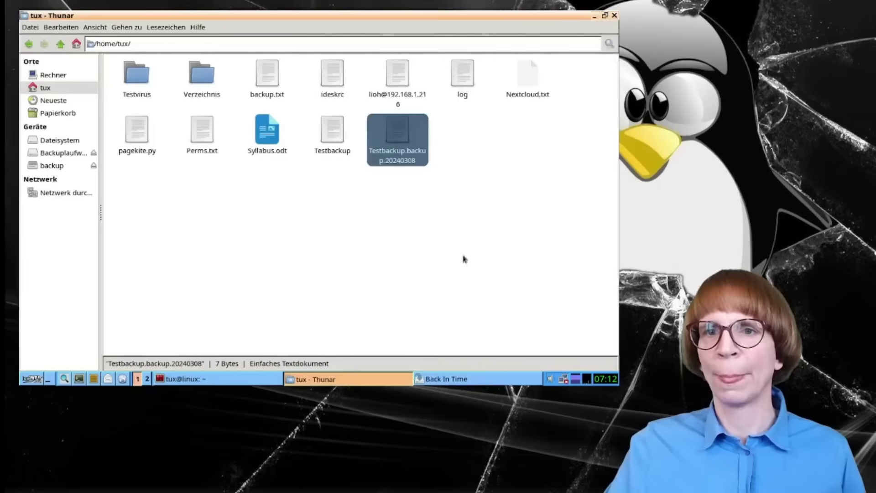
left_click(449, 379)
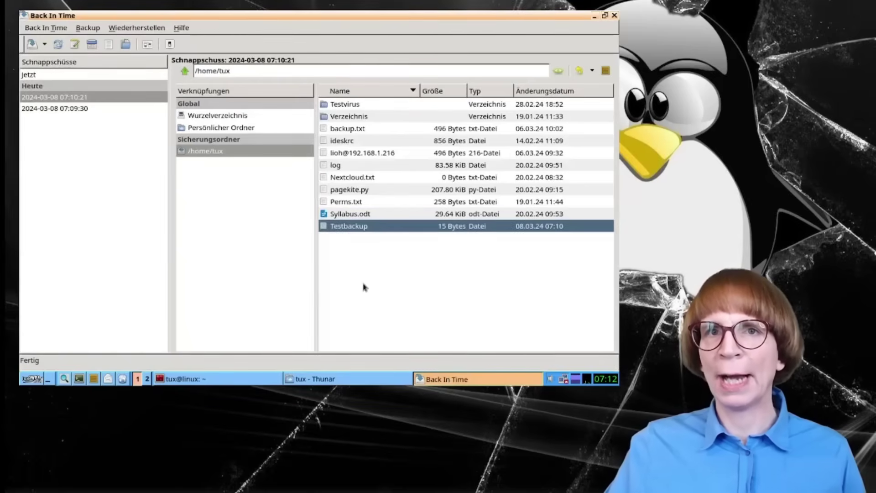